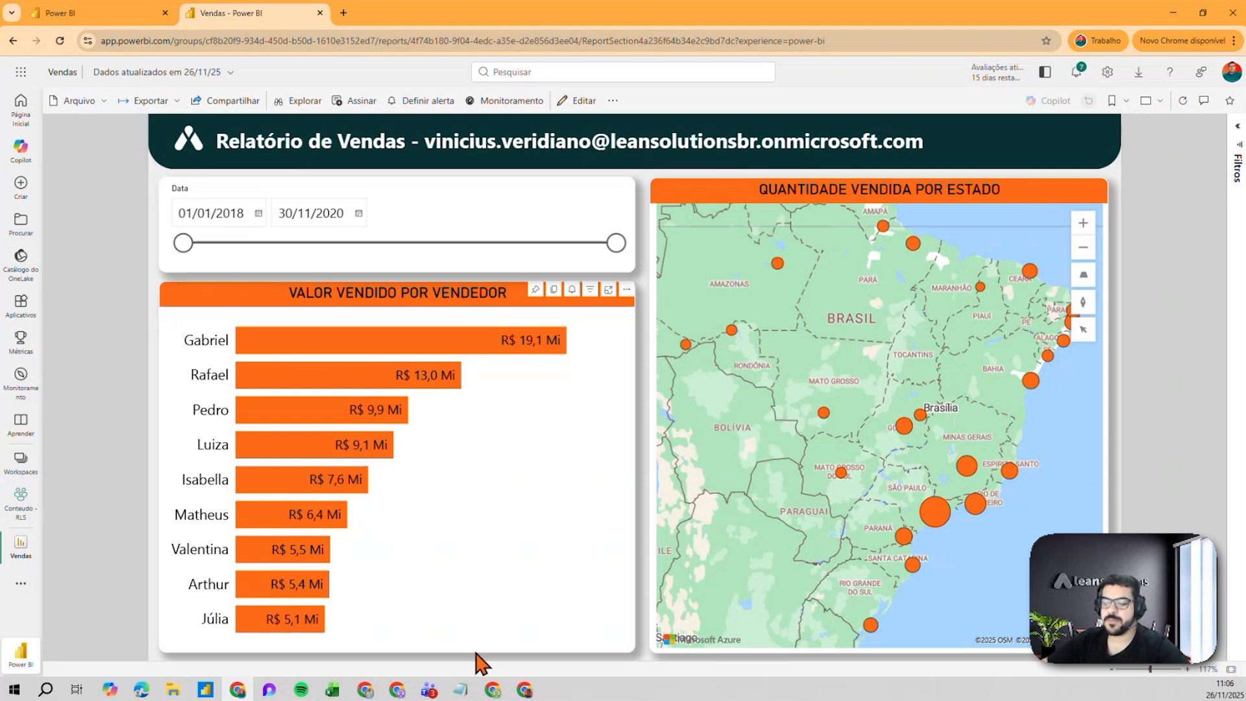
Step: Compare the Vendas report across the browser sessions of the other accounts, and switch to the Vendas Sem RLS file in Power BI Desktop
{"action": "left_click", "coordinate": [493, 690]}
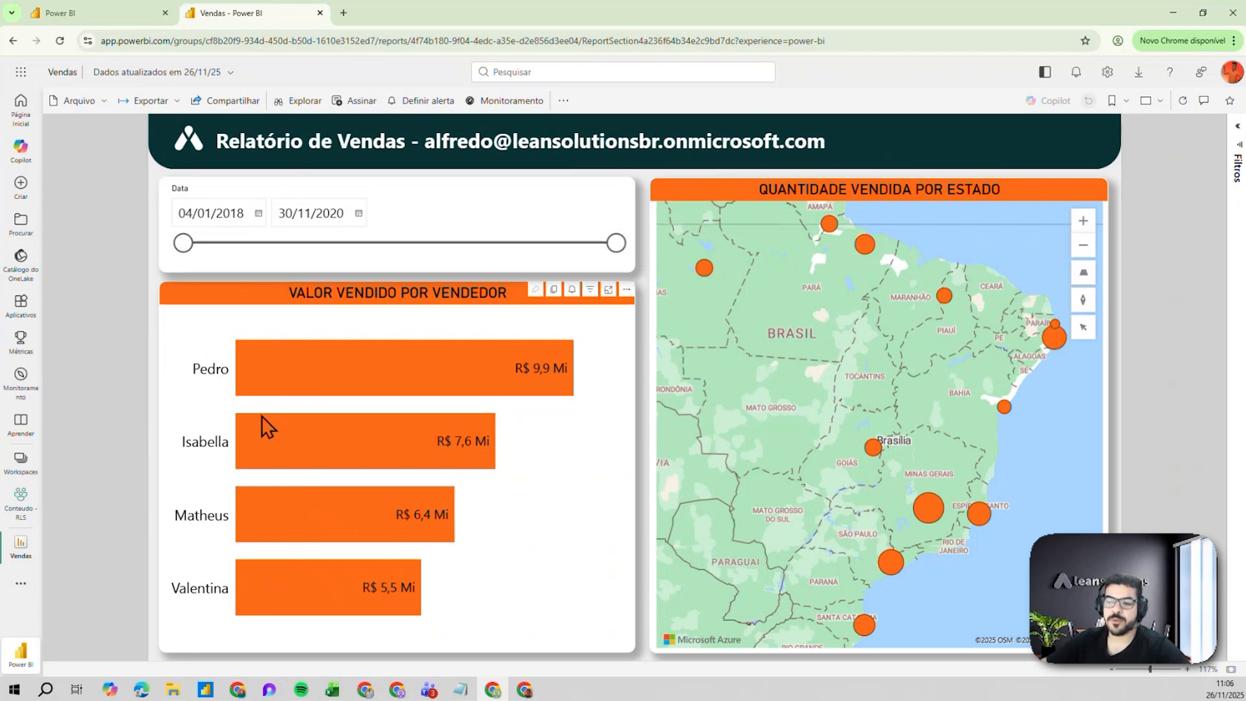
{"action": "left_click", "coordinate": [529, 691]}
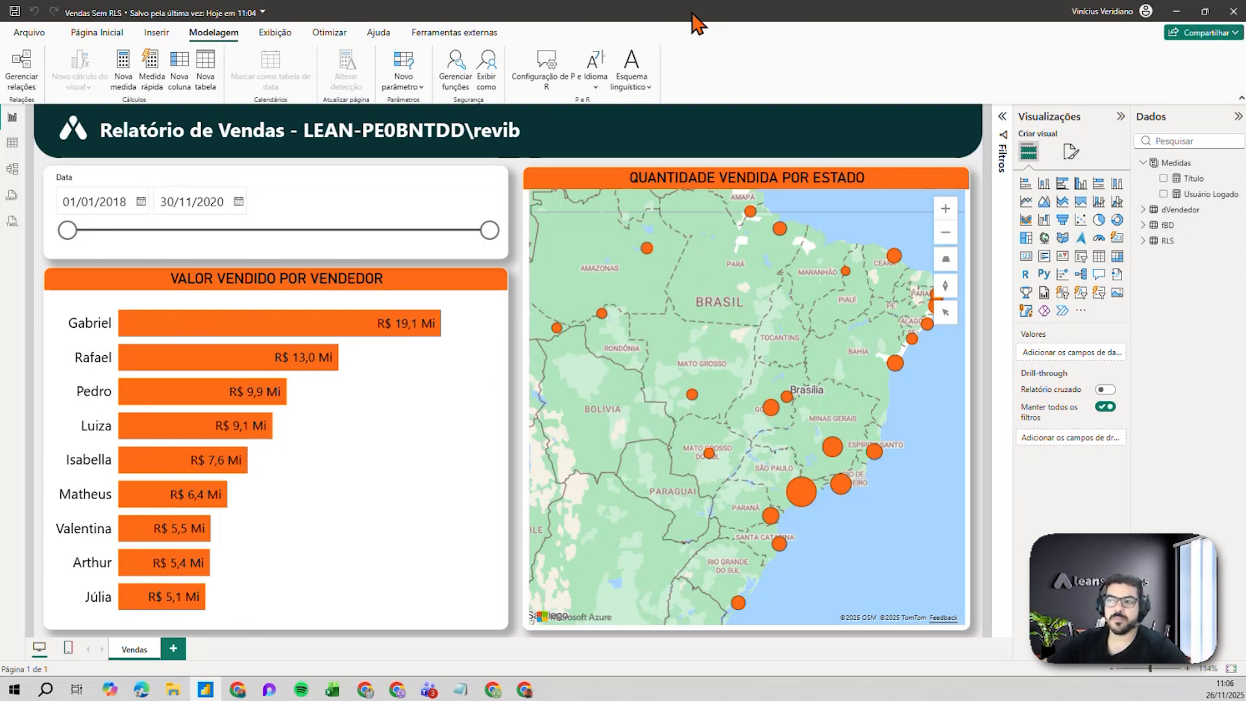
{"action": "left_click", "coordinate": [114, 33]}
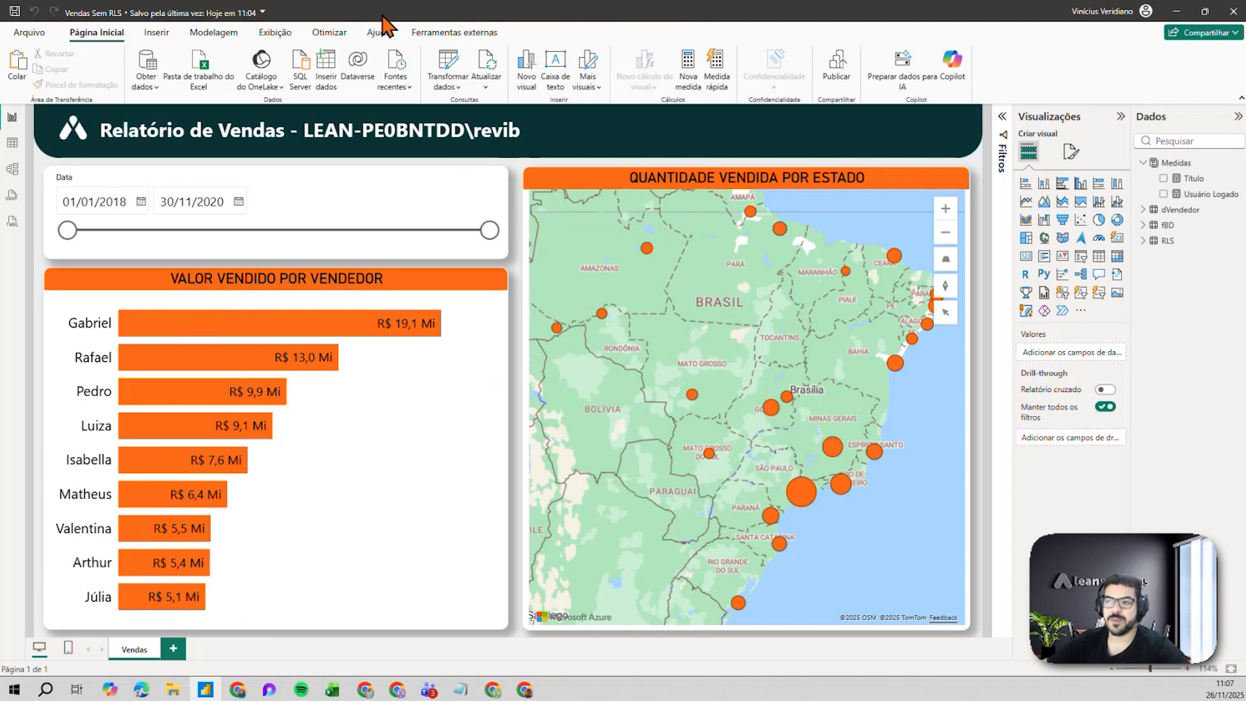
Step: Examine the Gestor, Email and Vendedor columns of the RLS table in table view
{"action": "left_click", "coordinate": [12, 144]}
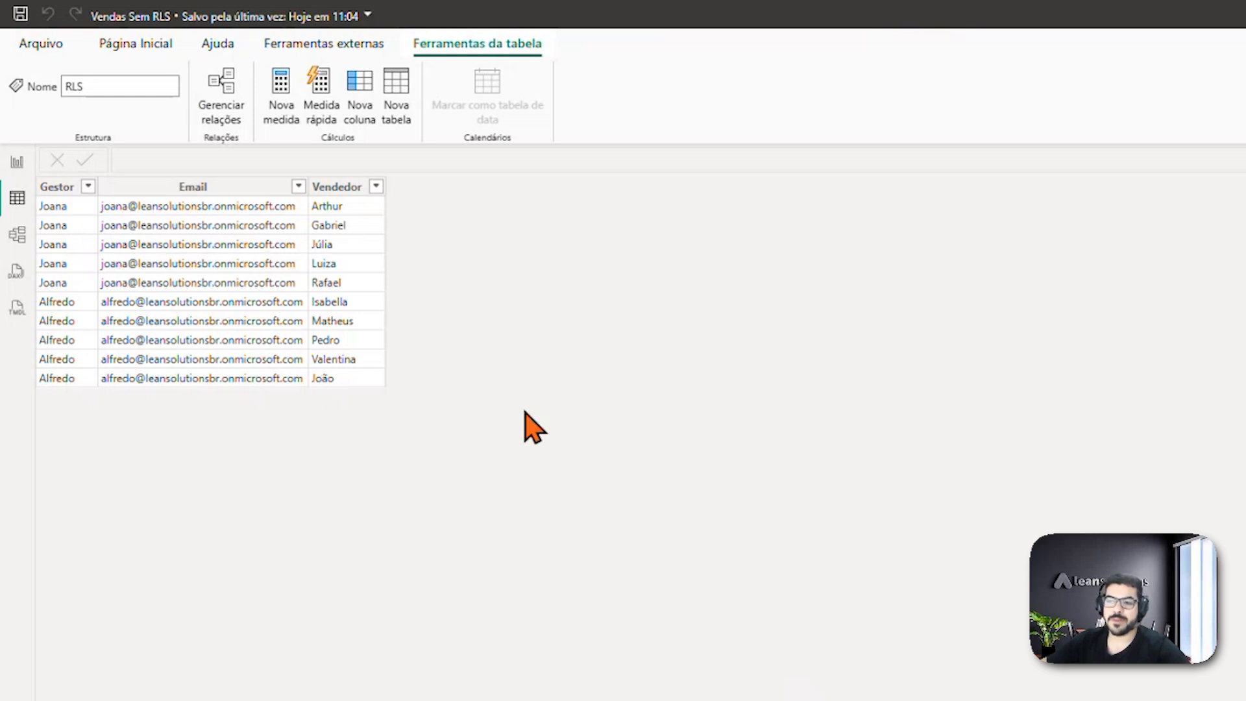
{"action": "left_click", "coordinate": [60, 187]}
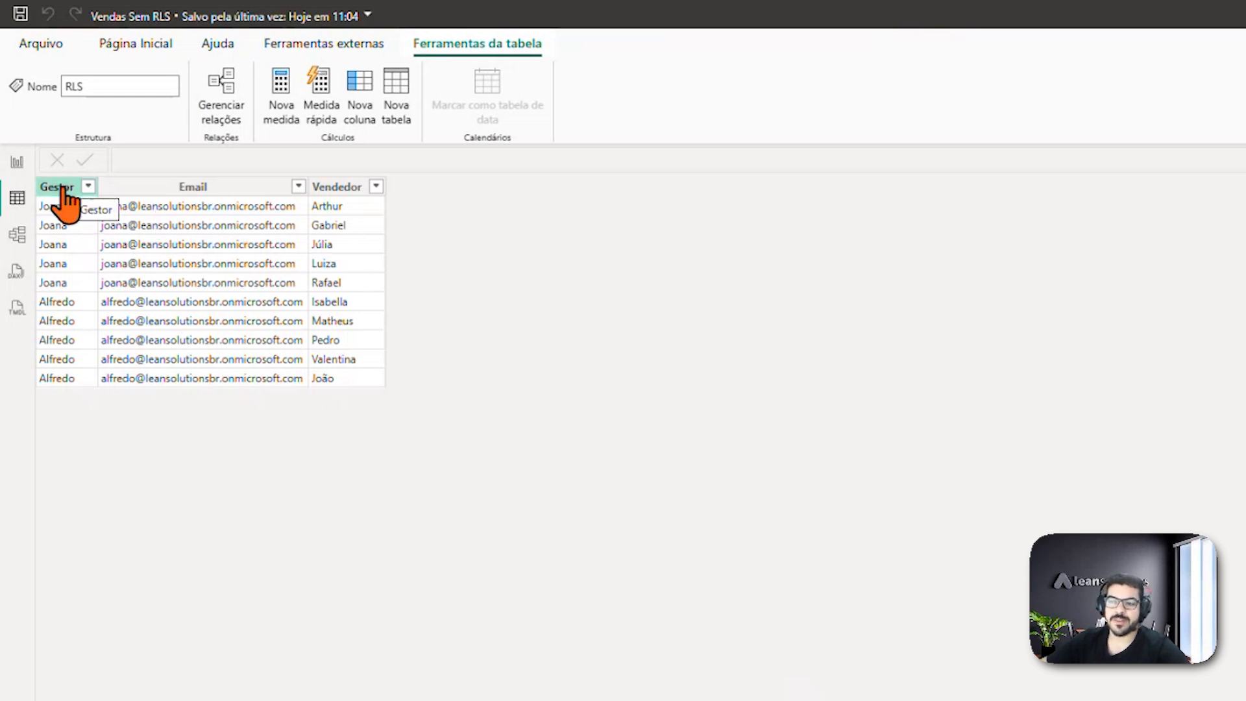
{"action": "left_click", "coordinate": [254, 188]}
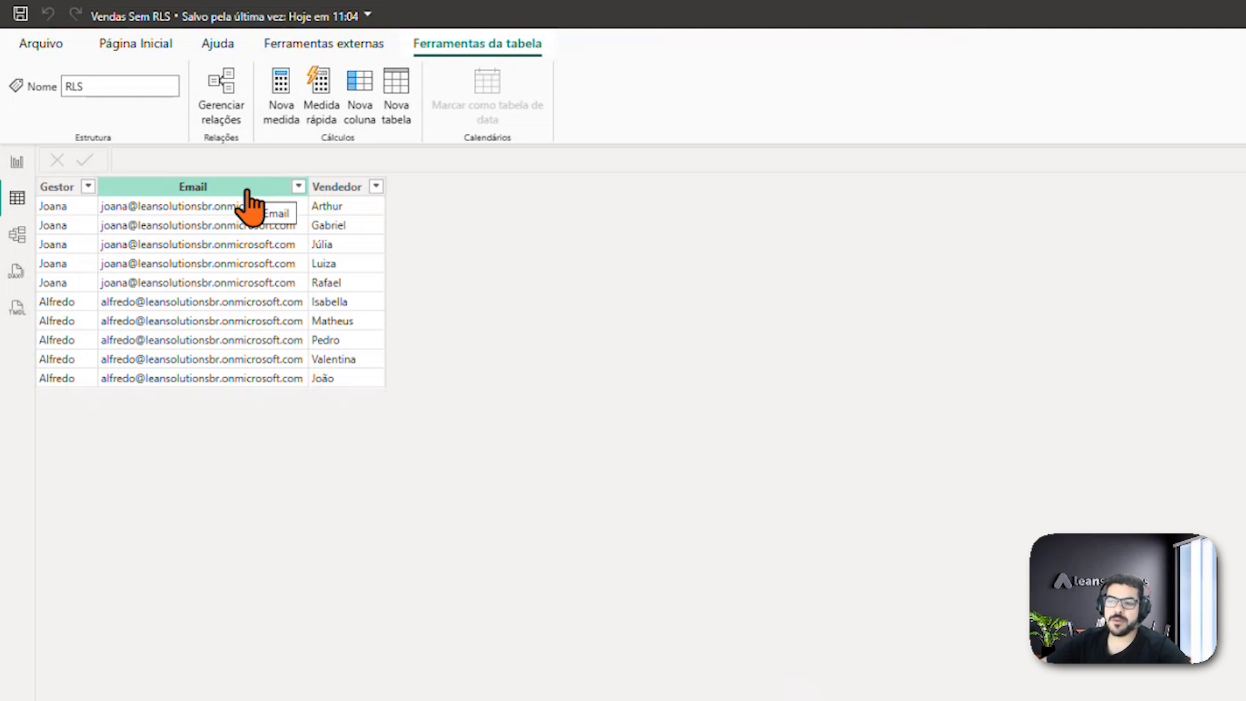
{"action": "left_click", "coordinate": [347, 189]}
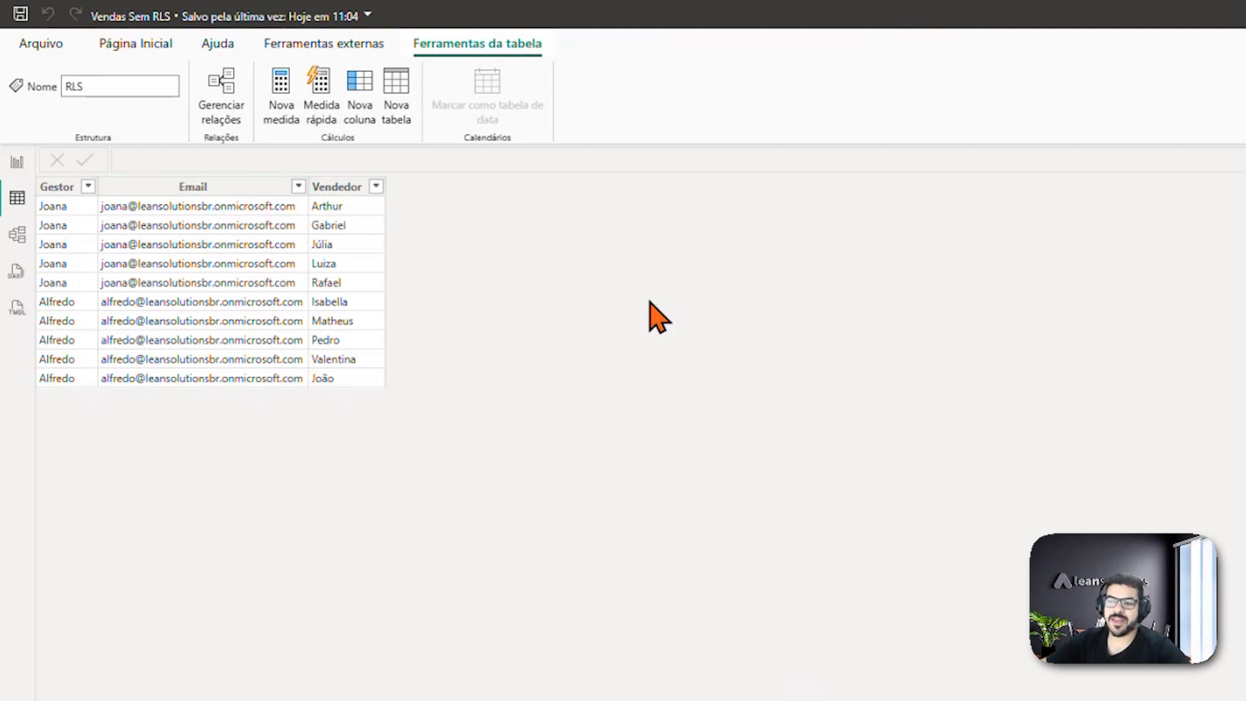
{"action": "left_click", "coordinate": [254, 193]}
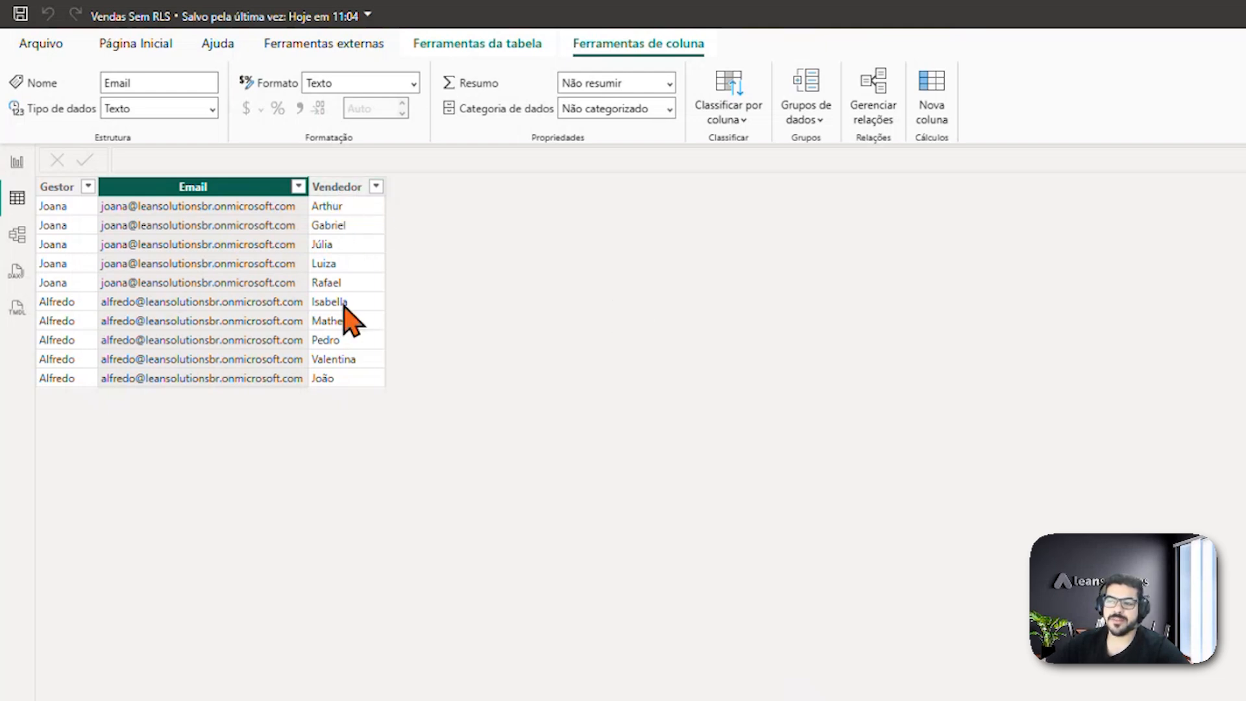
Step: Review how the fBD, dVendedor and RLS tables are related in the model diagram, and return to the report view
{"action": "left_click", "coordinate": [17, 234]}
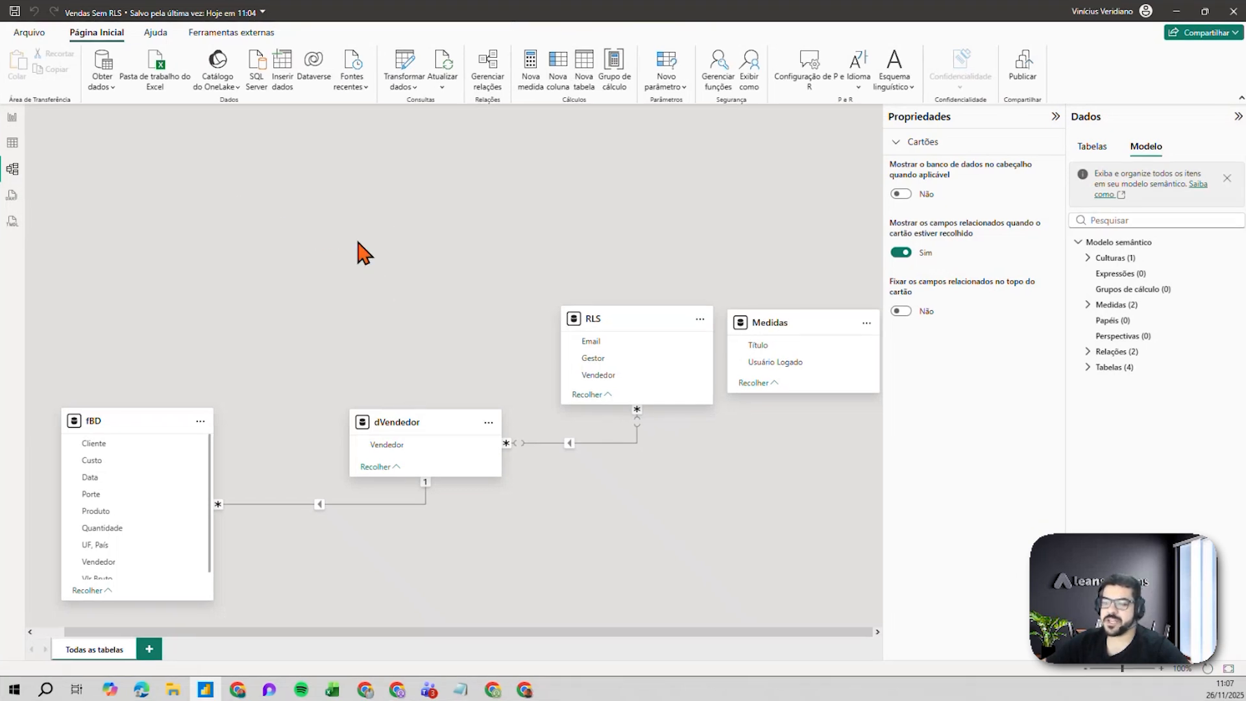
{"action": "mouse_move", "coordinate": [120, 432]}
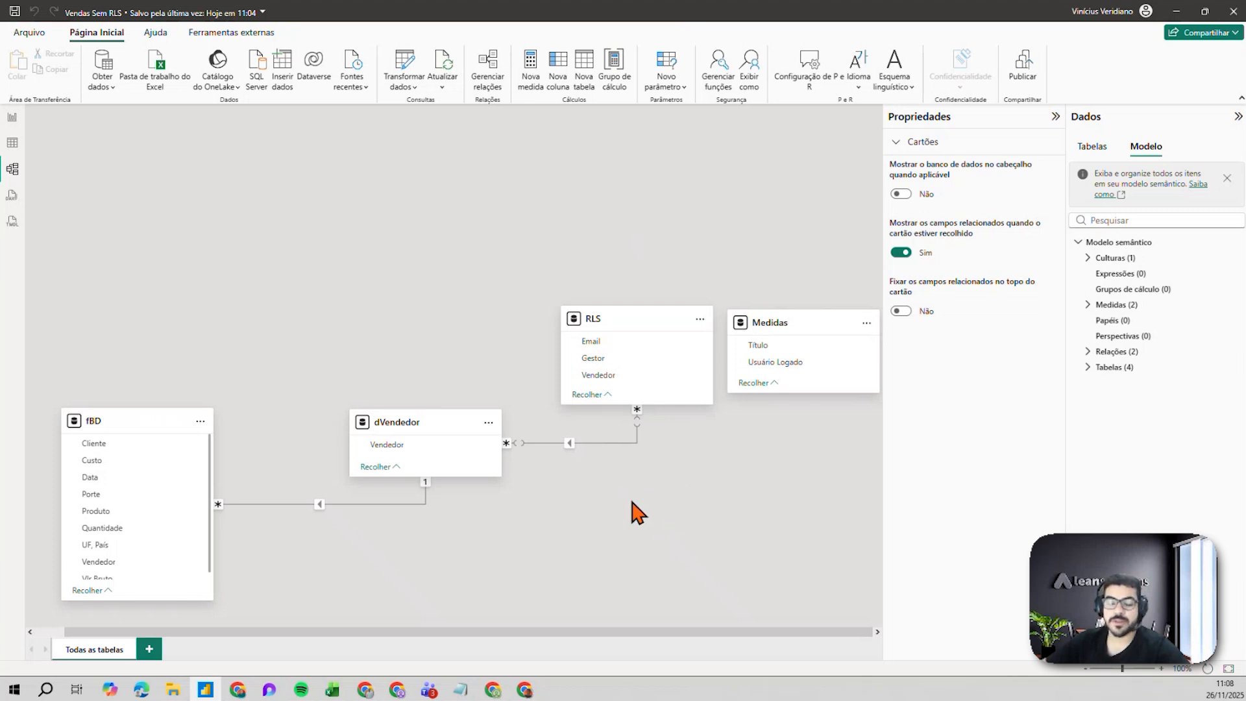
{"action": "left_click", "coordinate": [12, 117]}
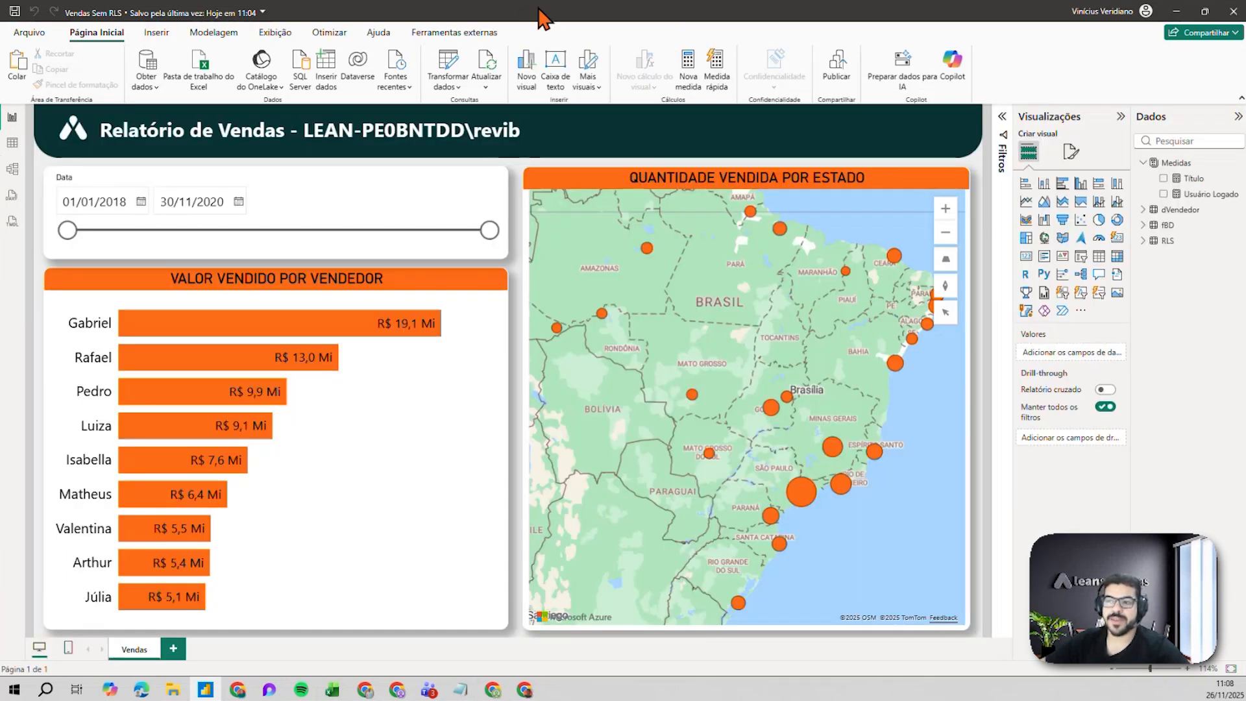
Step: Create a new security role in the role manager and name it Acesso Gestor
{"action": "left_click", "coordinate": [222, 34]}
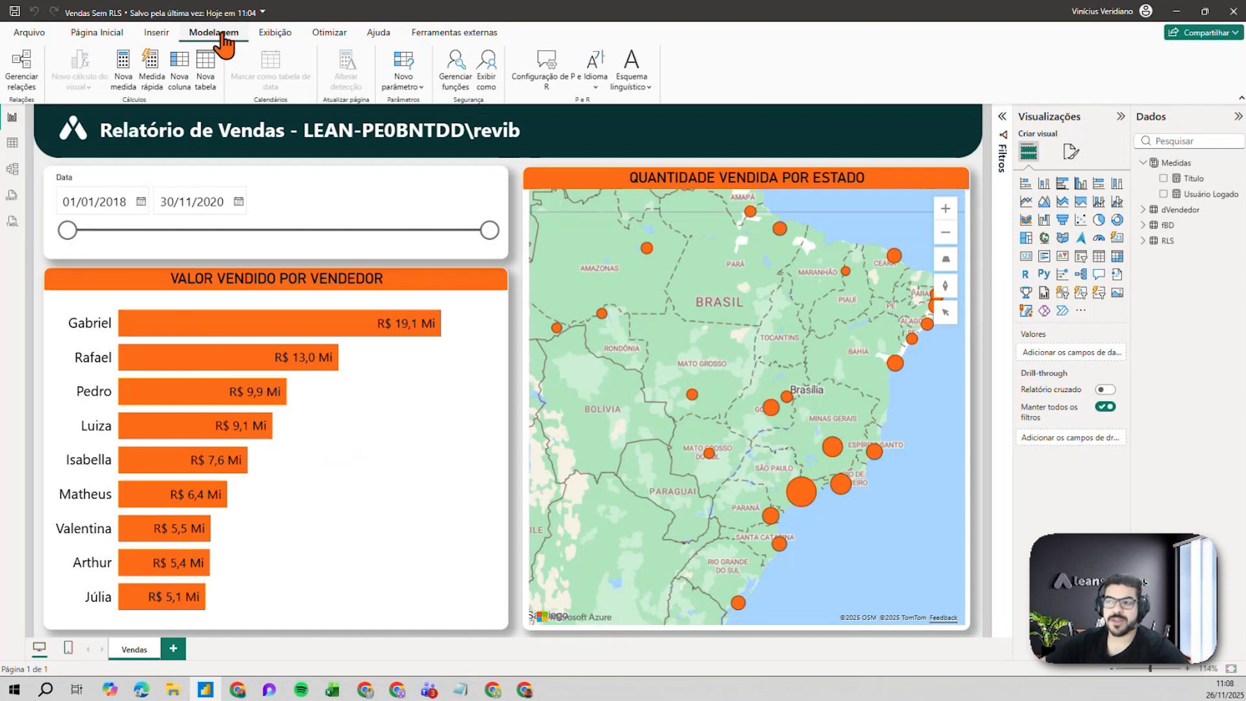
{"action": "left_click", "coordinate": [456, 67]}
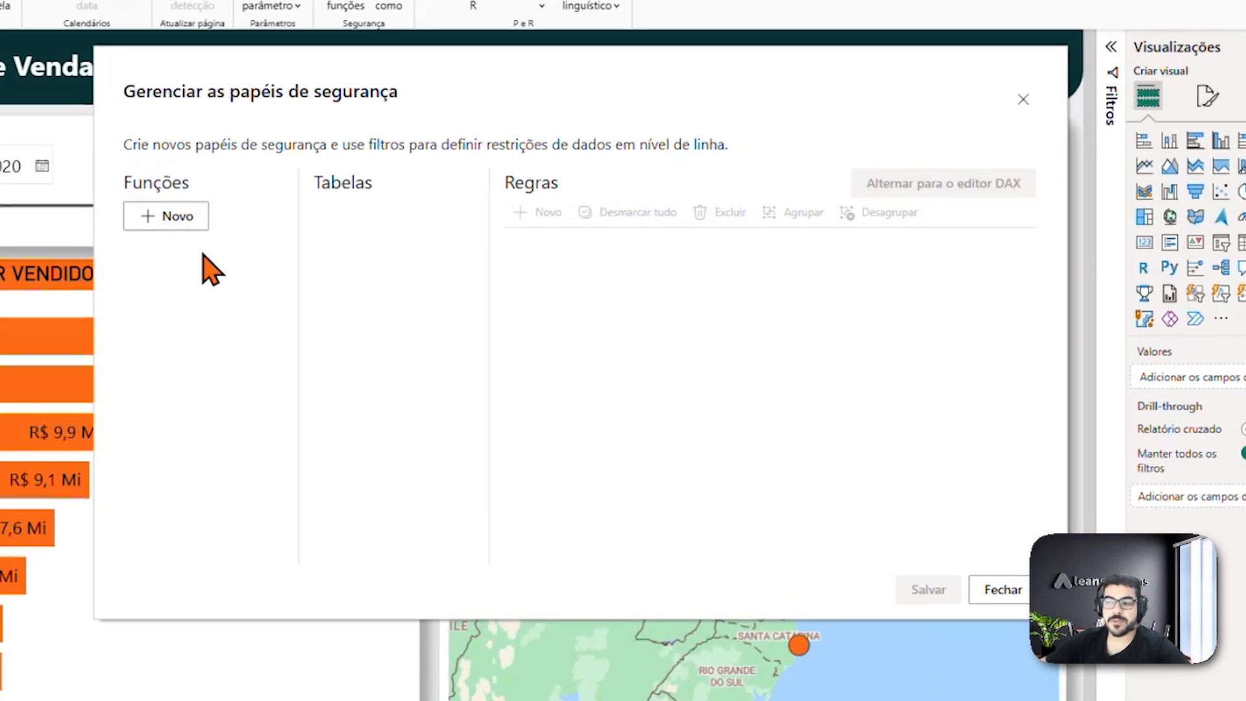
{"action": "left_click", "coordinate": [171, 222]}
{"action": "left_click", "coordinate": [272, 272]}
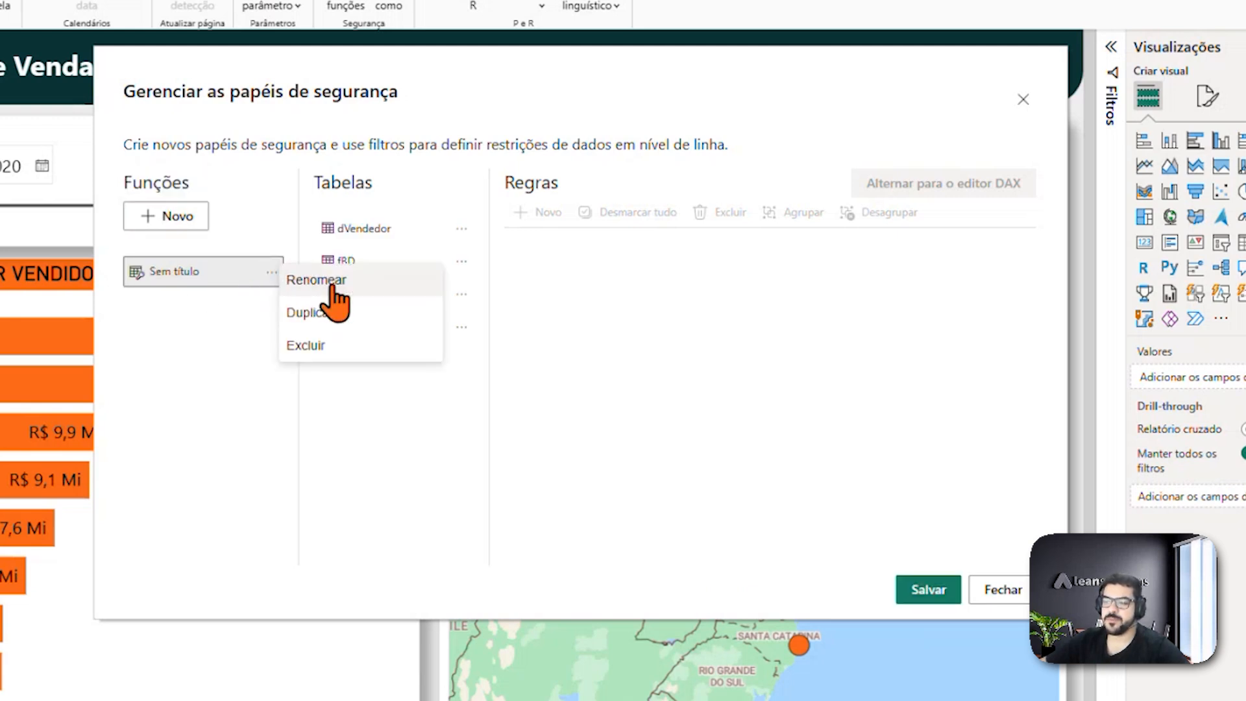
{"action": "left_click", "coordinate": [335, 286]}
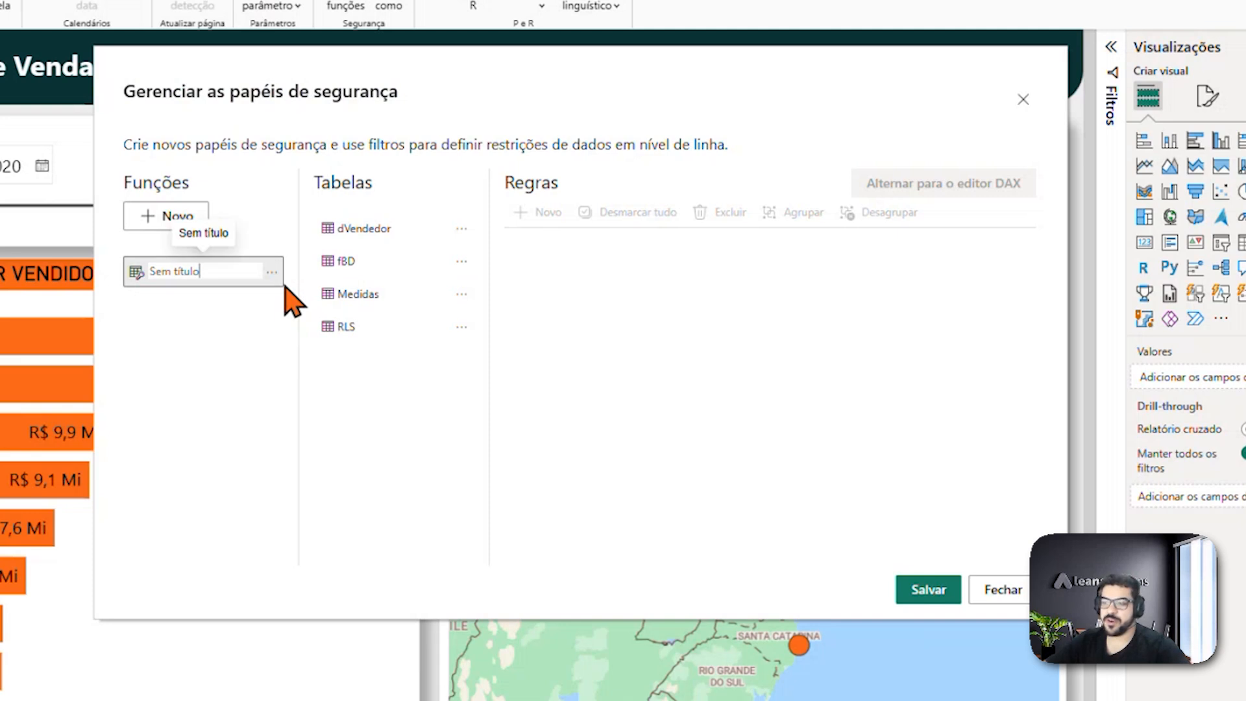
{"action": "key", "text": "ctrl+a"}
{"action": "key", "text": "BackSpace"}
{"action": "type", "text": "Ac"}
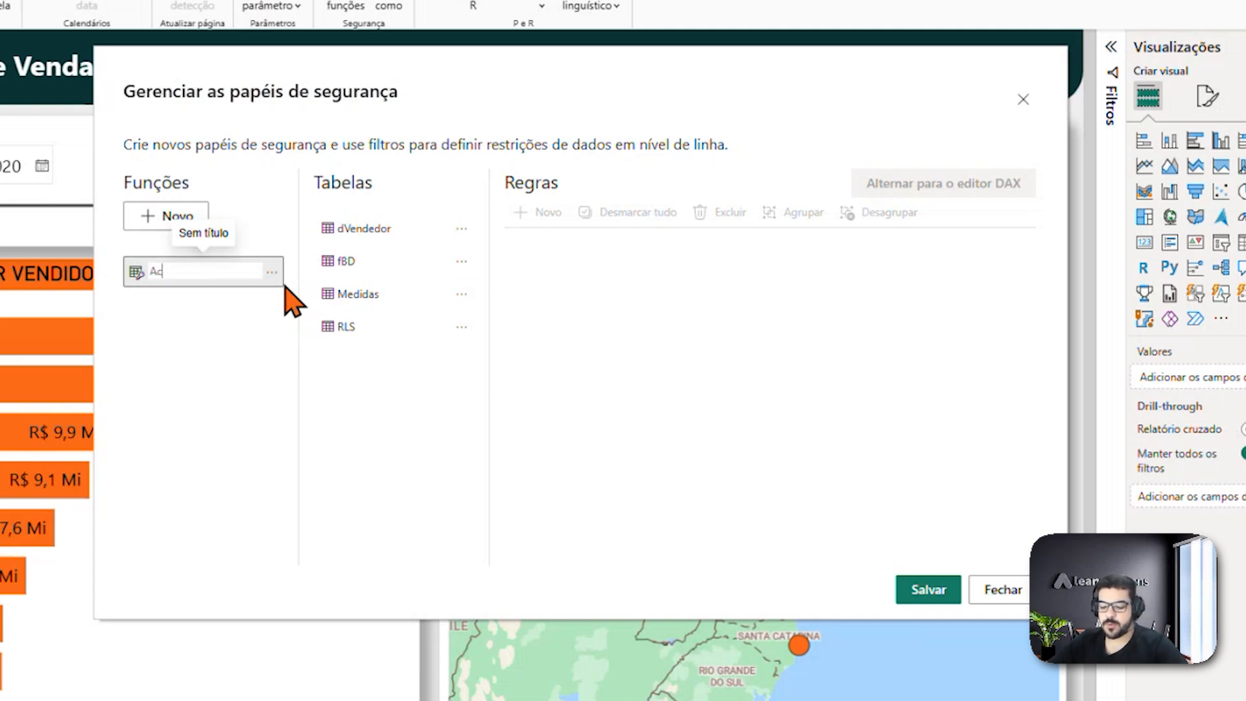
{"action": "type", "text": "esso Gestor"}
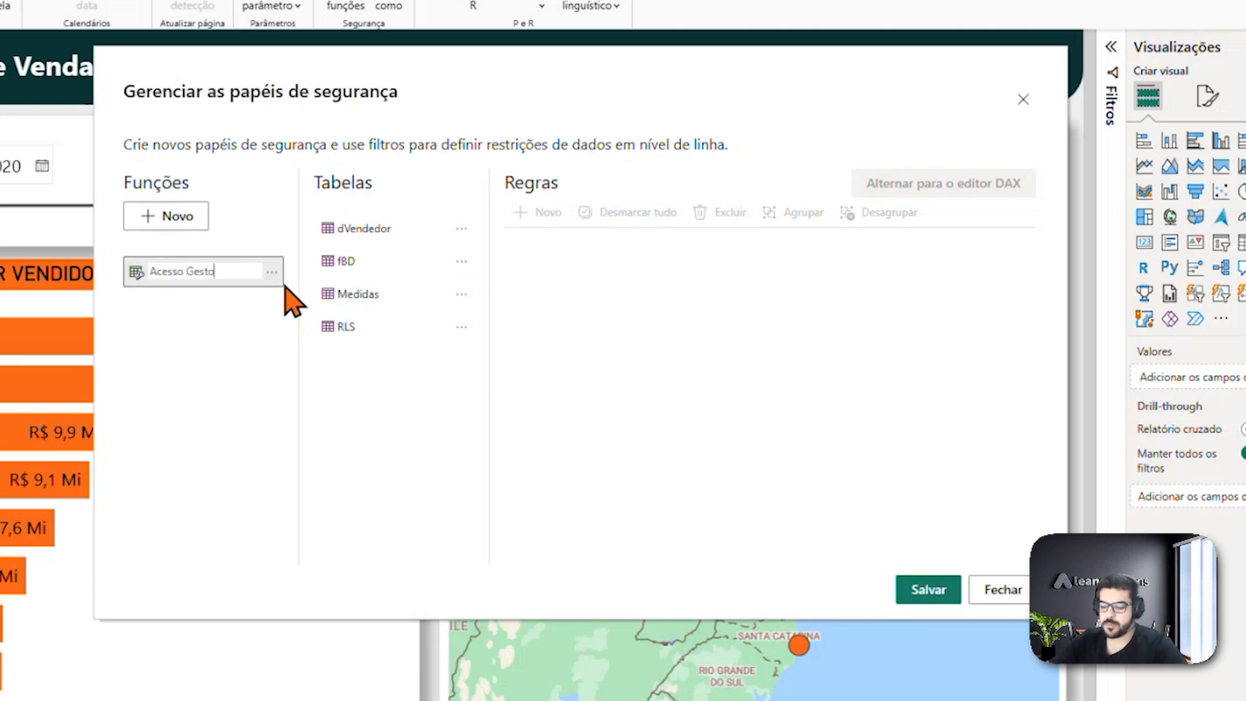
{"action": "key", "text": "Return"}
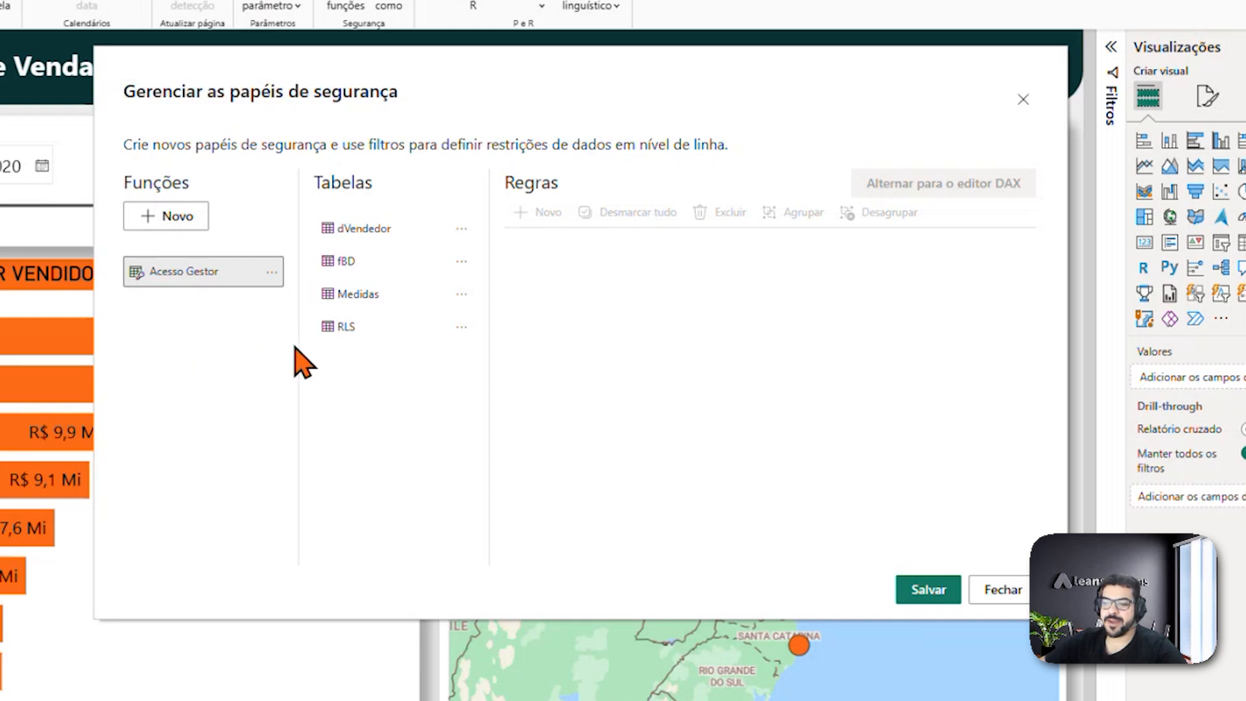
Step: Give the Acesso Gestor role the DAX filter [Email] == USERNAME() on the RLS table and save it
{"action": "left_click", "coordinate": [366, 331]}
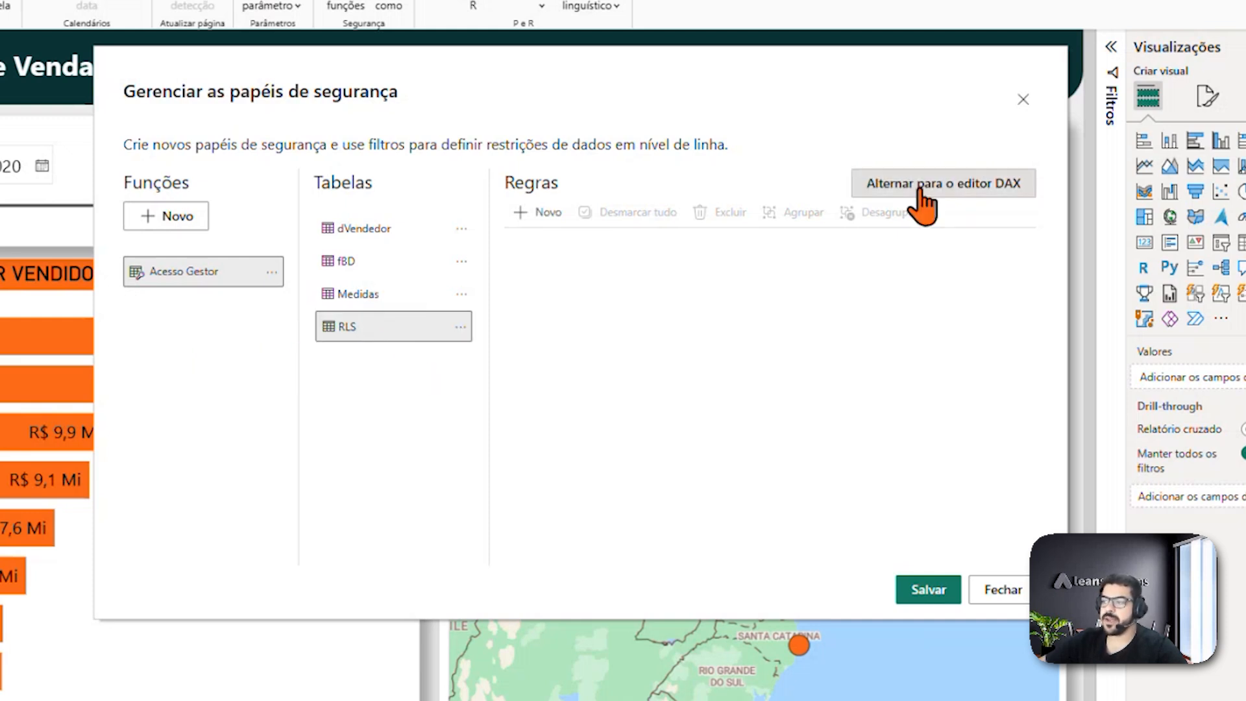
{"action": "left_click", "coordinate": [948, 195]}
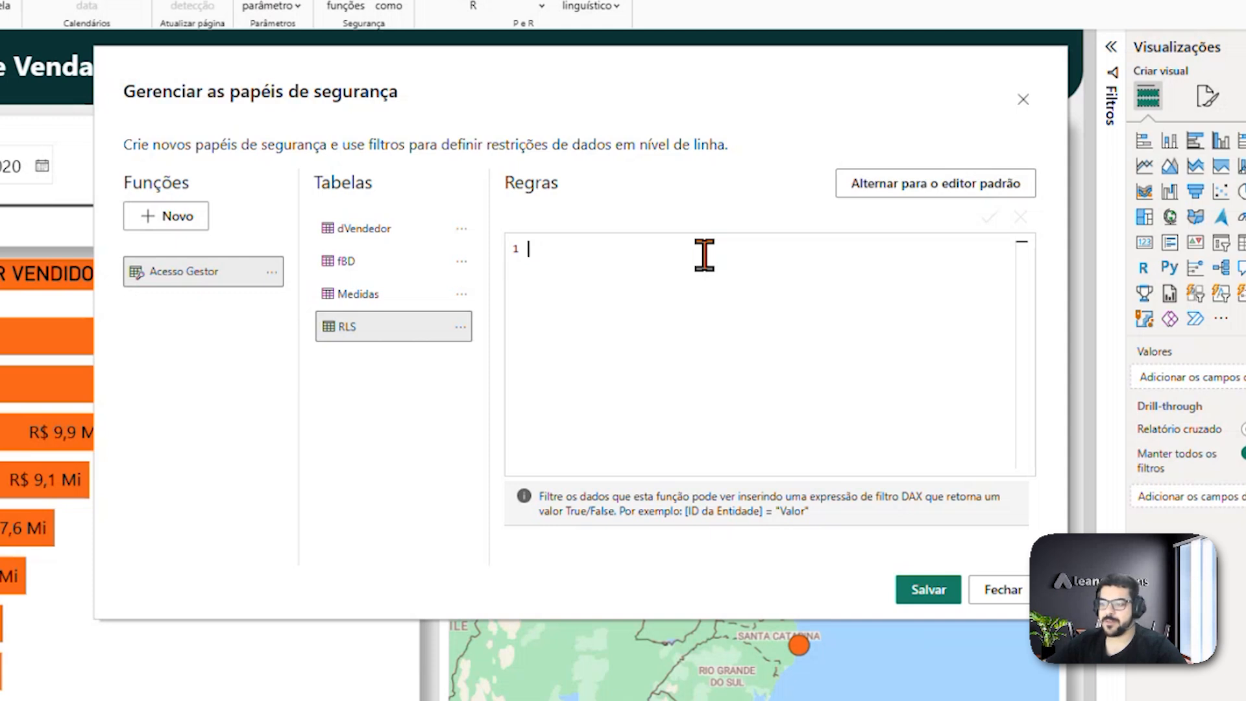
{"action": "type", "text": "["}
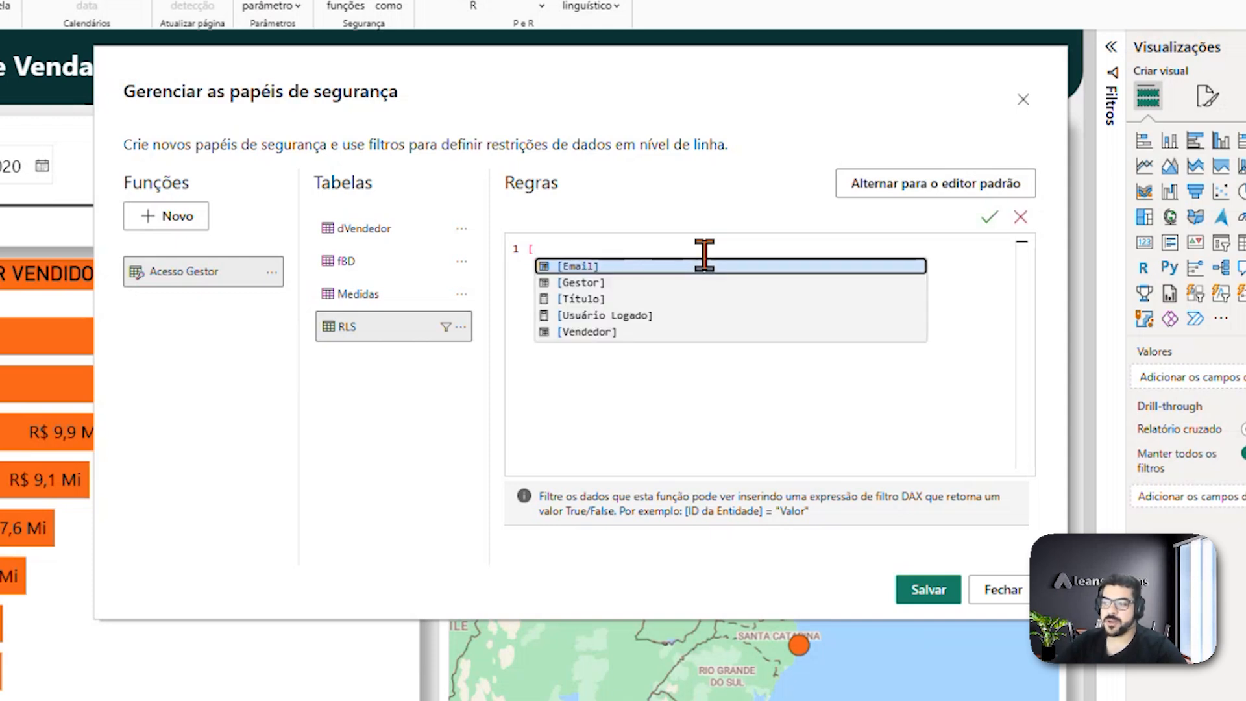
{"action": "key", "text": "Tab"}
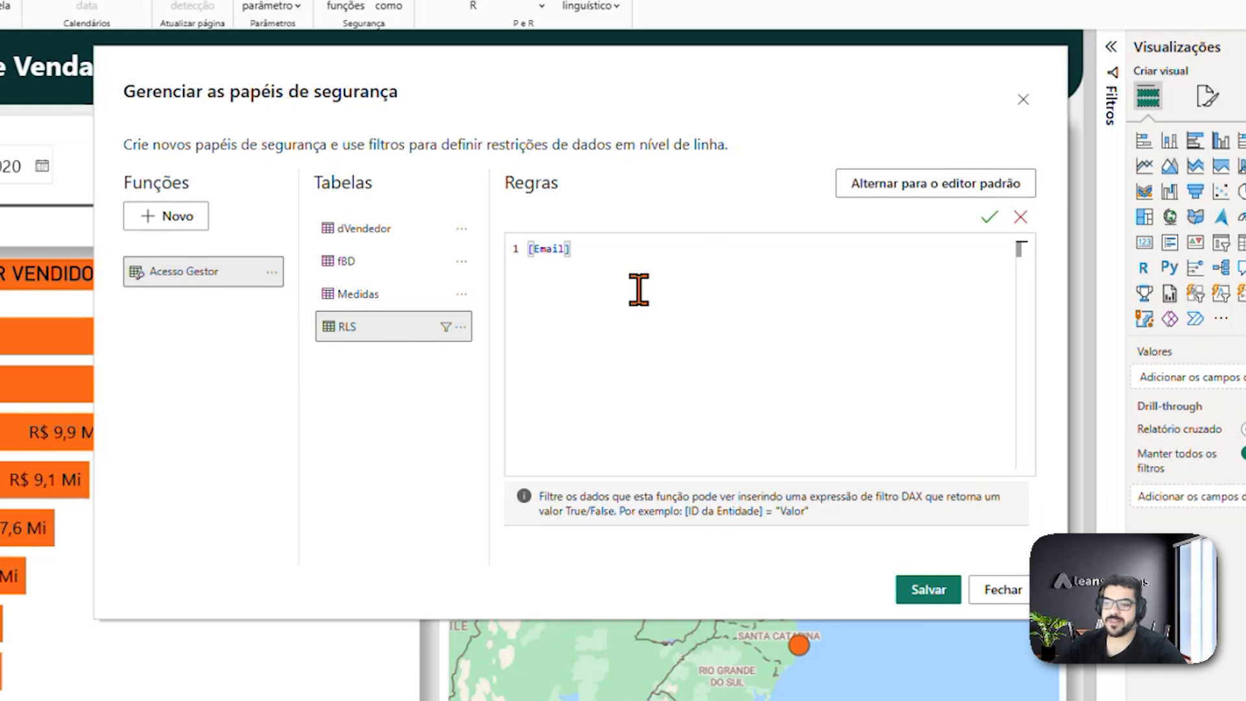
{"action": "type", "text": "== USERNAME()"}
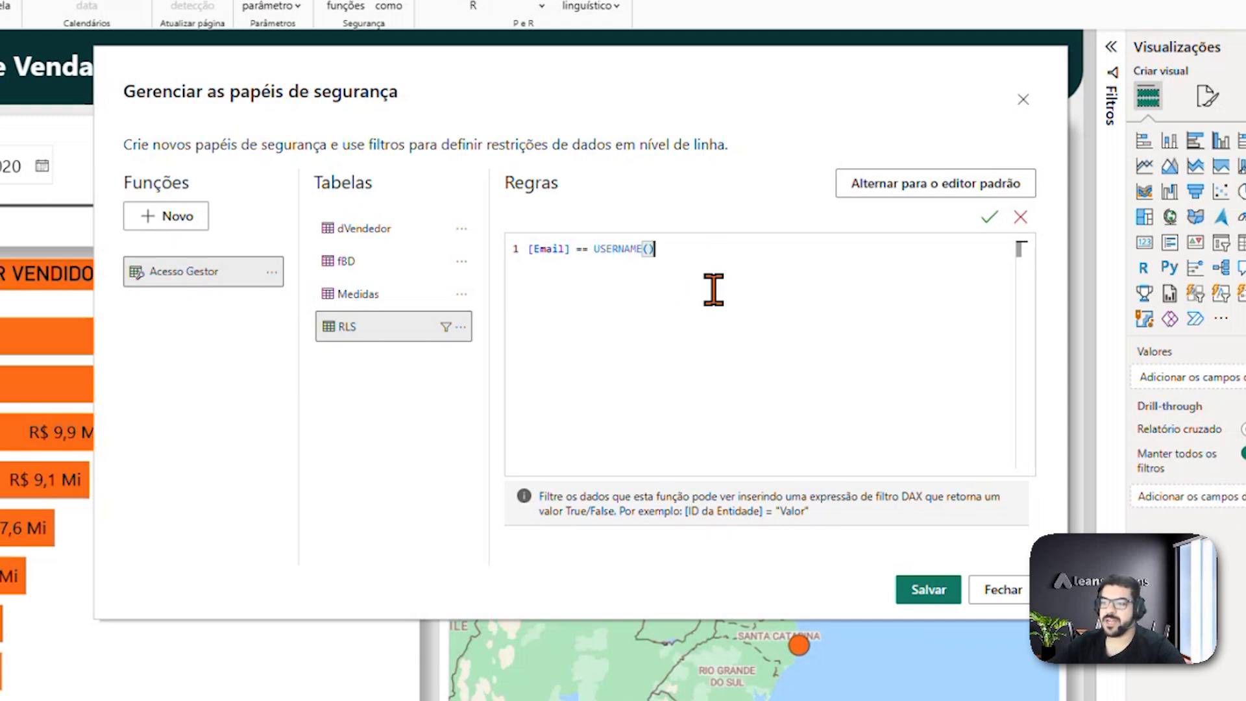
{"action": "left_click", "coordinate": [953, 592]}
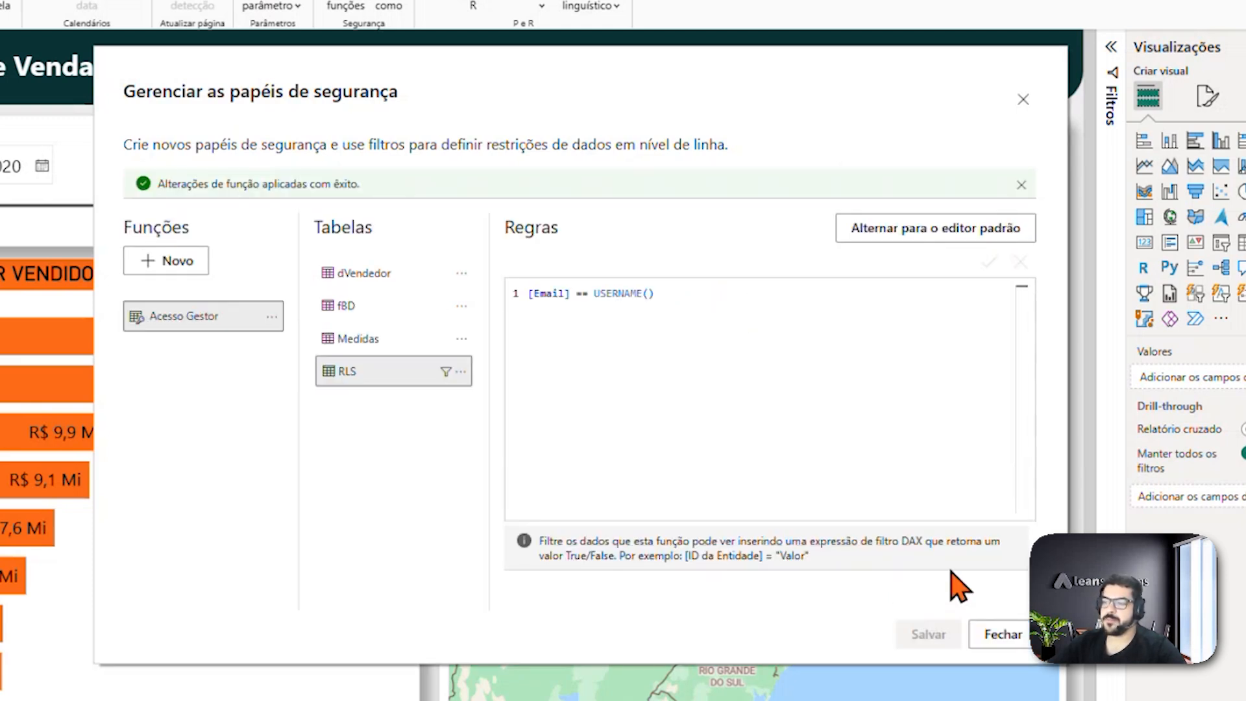
Step: Create a second security role named Acesso Geral without any filter rule and save the roles
{"action": "left_click", "coordinate": [172, 267]}
{"action": "right_click", "coordinate": [243, 345]}
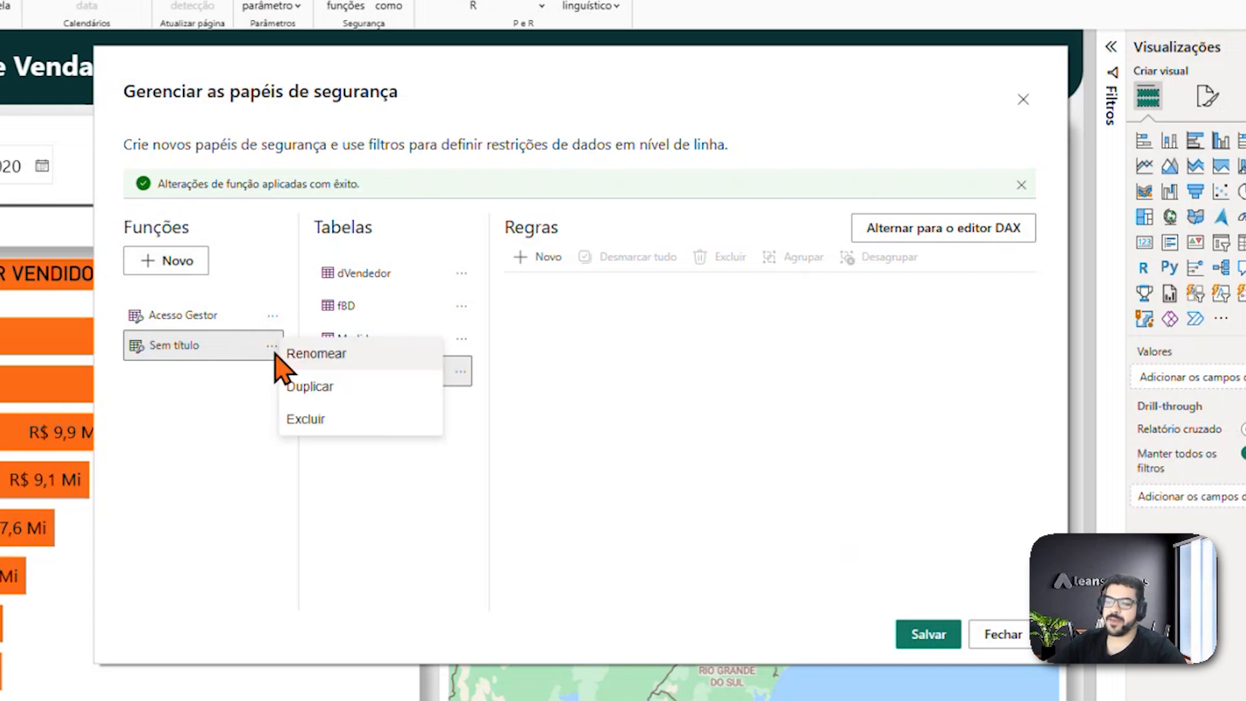
{"action": "left_click", "coordinate": [328, 355]}
{"action": "key", "text": "BackSpace"}
{"action": "key", "text": "BackSpace"}
{"action": "key", "text": "BackSpace"}
{"action": "key", "text": "BackSpace"}
{"action": "key", "text": "BackSpace"}
{"action": "key", "text": "BackSpace"}
{"action": "key", "text": "BackSpace"}
{"action": "key", "text": "BackSpace"}
{"action": "key", "text": "BackSpace"}
{"action": "key", "text": "BackSpace"}
{"action": "type", "text": "Acesso Geral"}
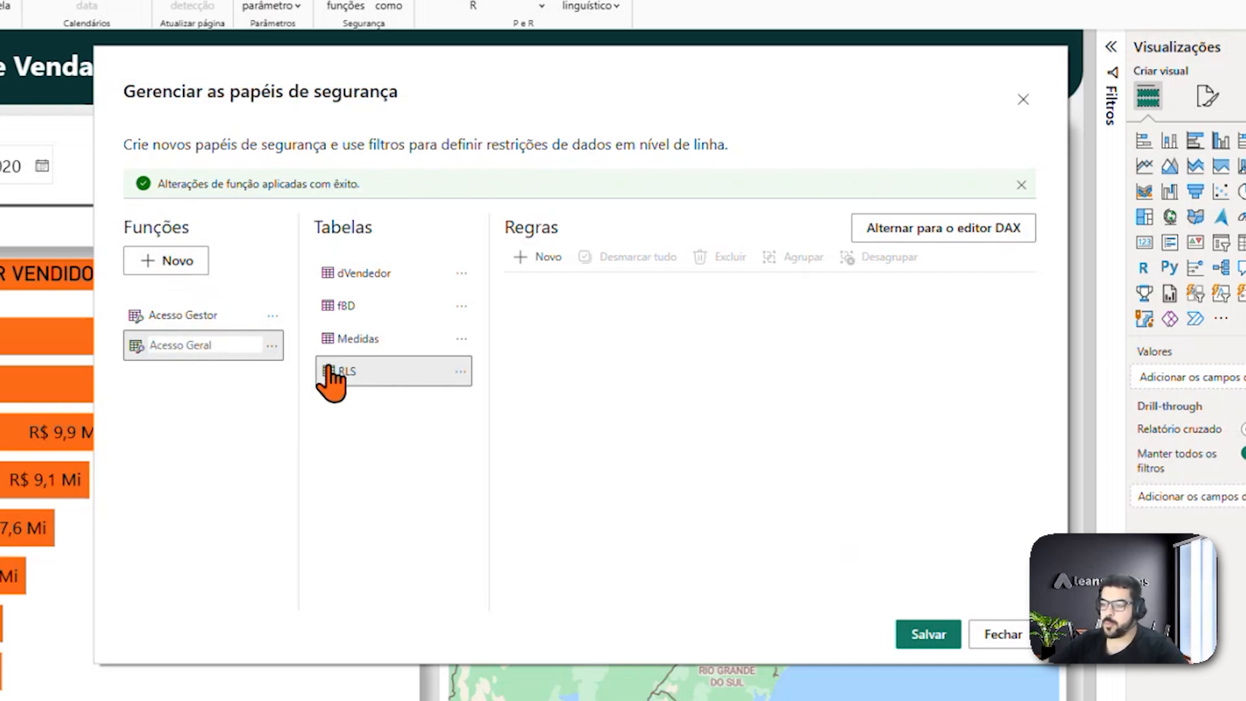
{"action": "key", "text": "Return"}
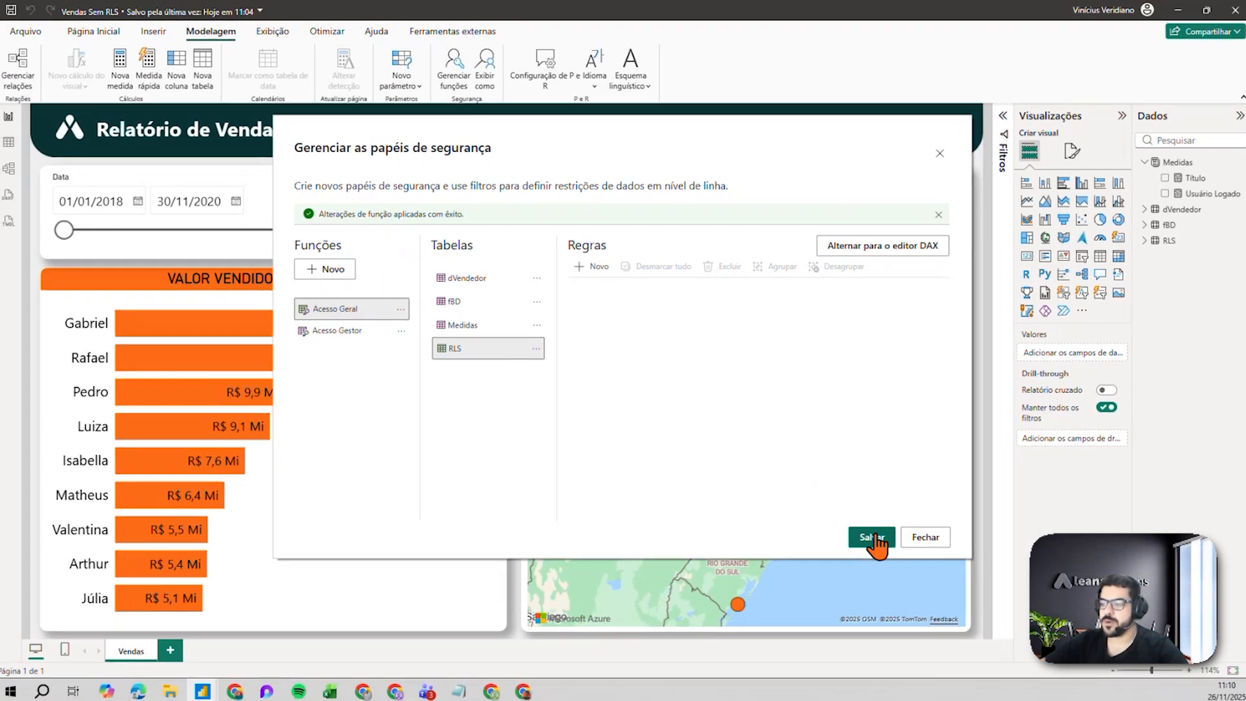
{"action": "left_click", "coordinate": [873, 538]}
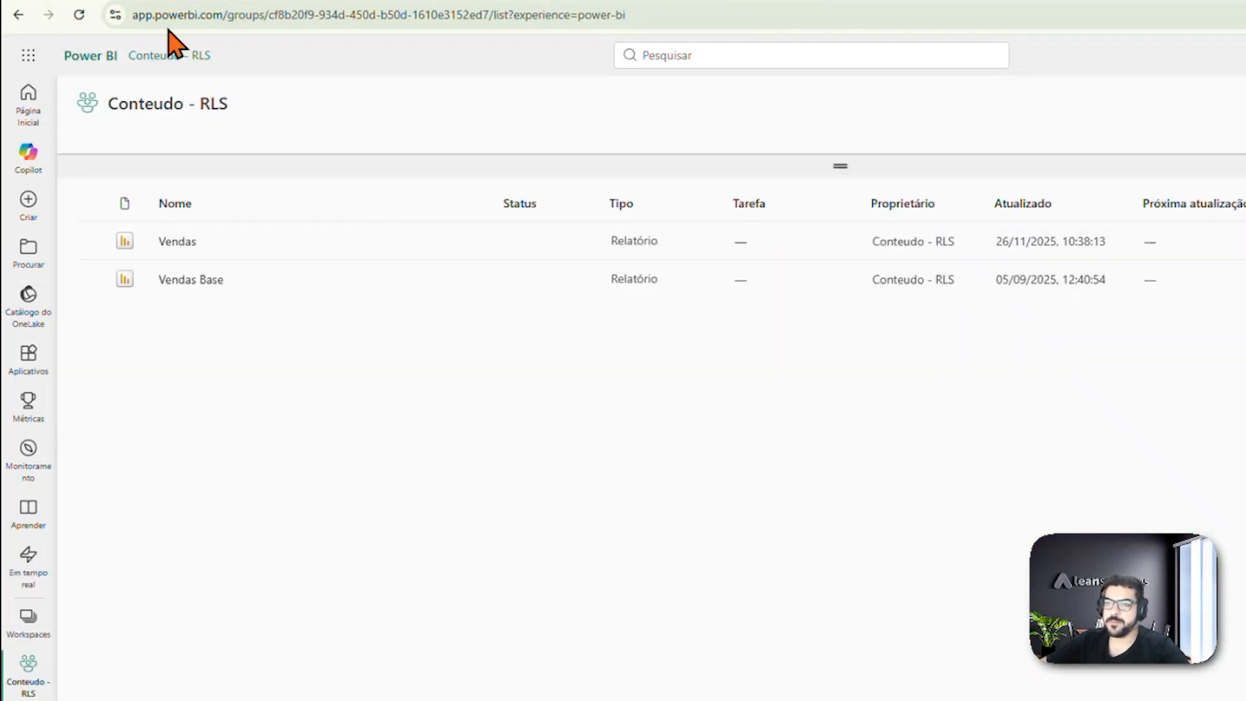
Step: Refresh the Conteudo - RLS workspace in the restricted account's browser and open the Vendas Sem RLS report to check access
{"action": "left_click", "coordinate": [81, 14]}
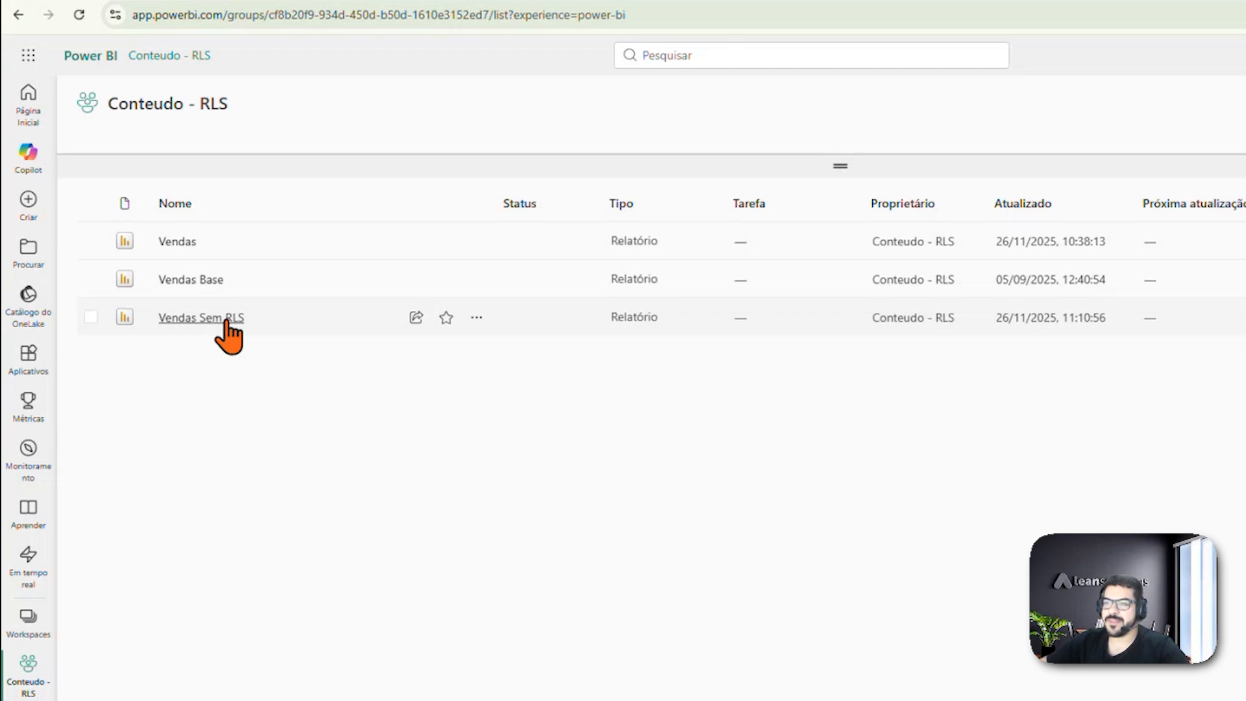
{"action": "right_click", "coordinate": [227, 322]}
{"action": "left_click", "coordinate": [279, 337]}
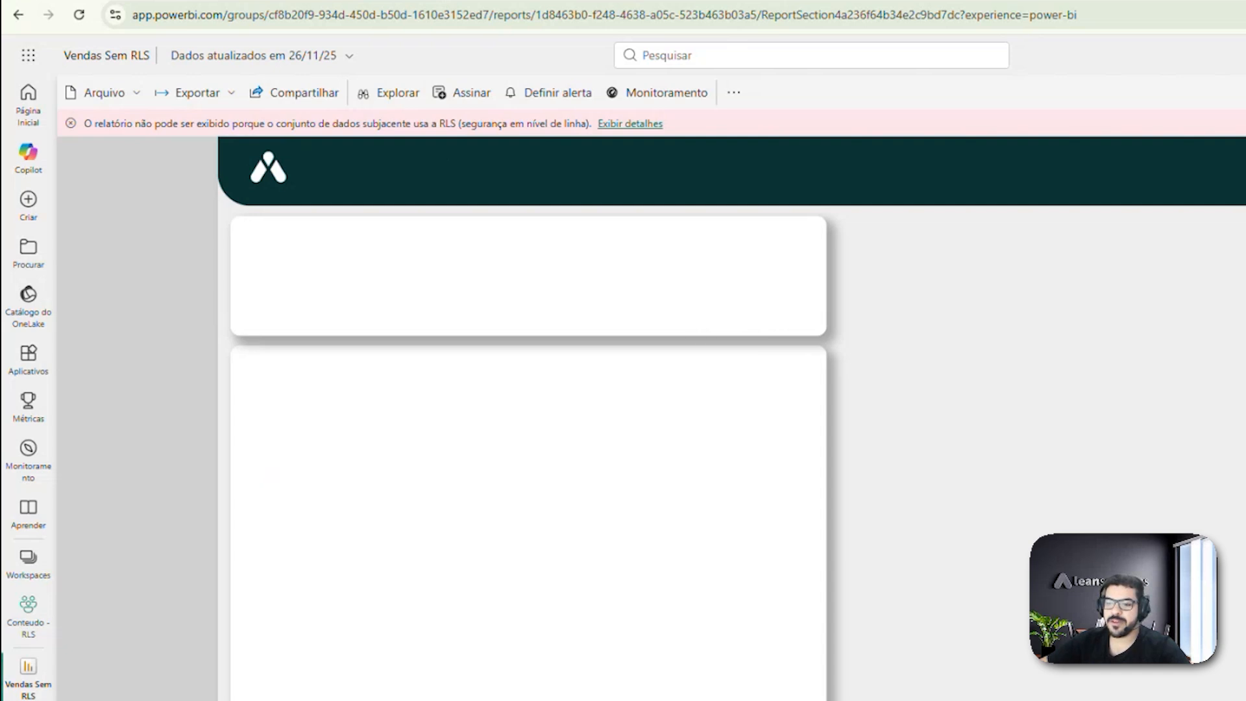
Step: Switch to the administrator's browser session and open the row-level security settings of the Vendas Sem RLS semantic model
{"action": "key", "text": "alt+Tab"}
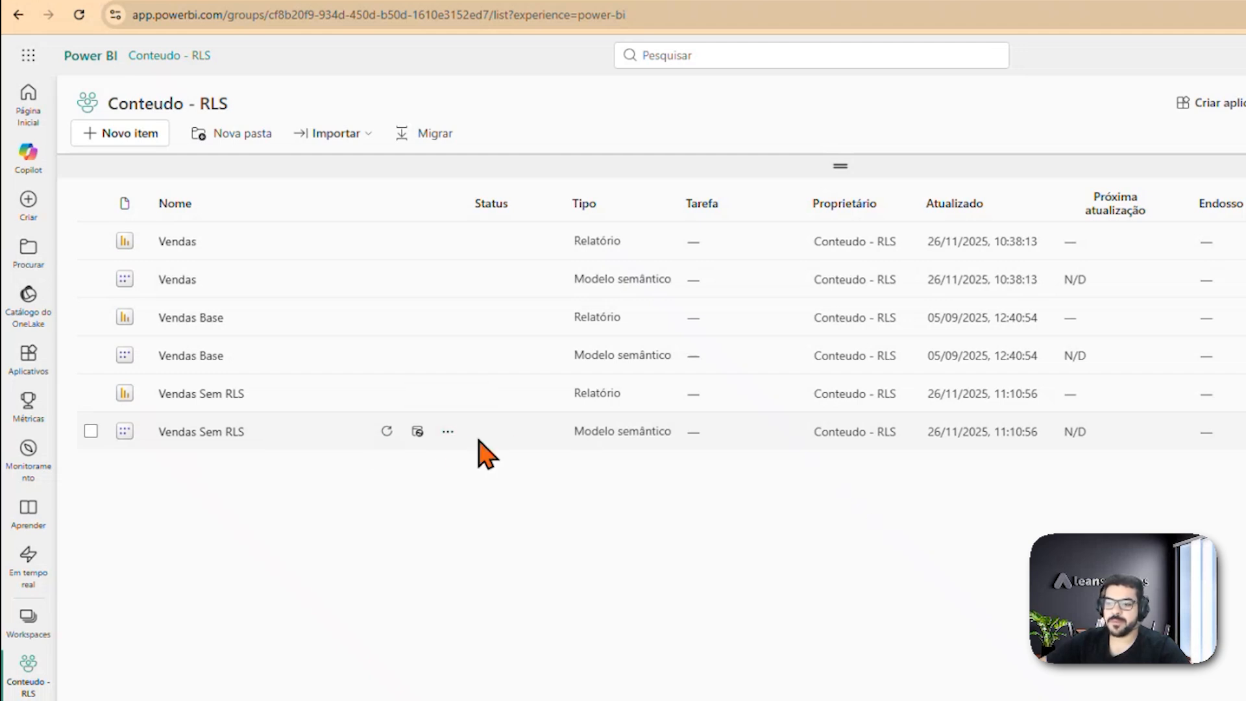
{"action": "left_click", "coordinate": [448, 432]}
{"action": "left_click", "coordinate": [503, 677]}
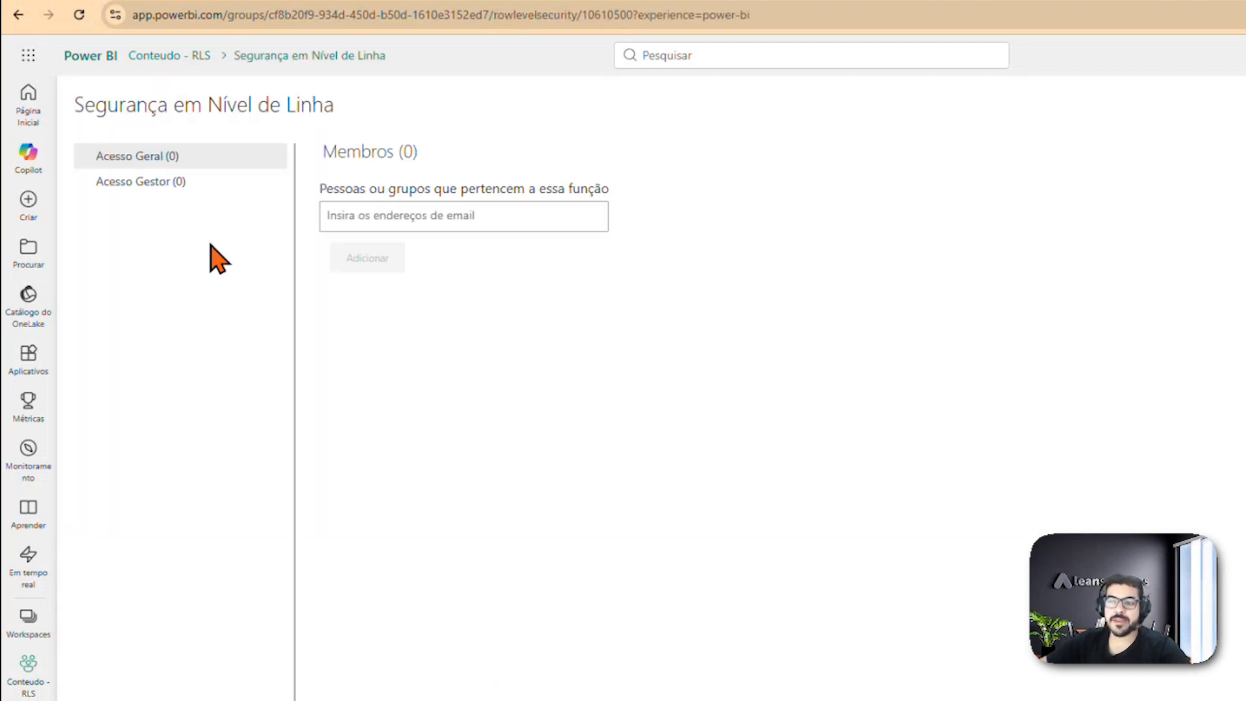
Step: Add the two managers' accounts as members of the Acesso Gestor role and save the row-level security changes
{"action": "left_click", "coordinate": [174, 187]}
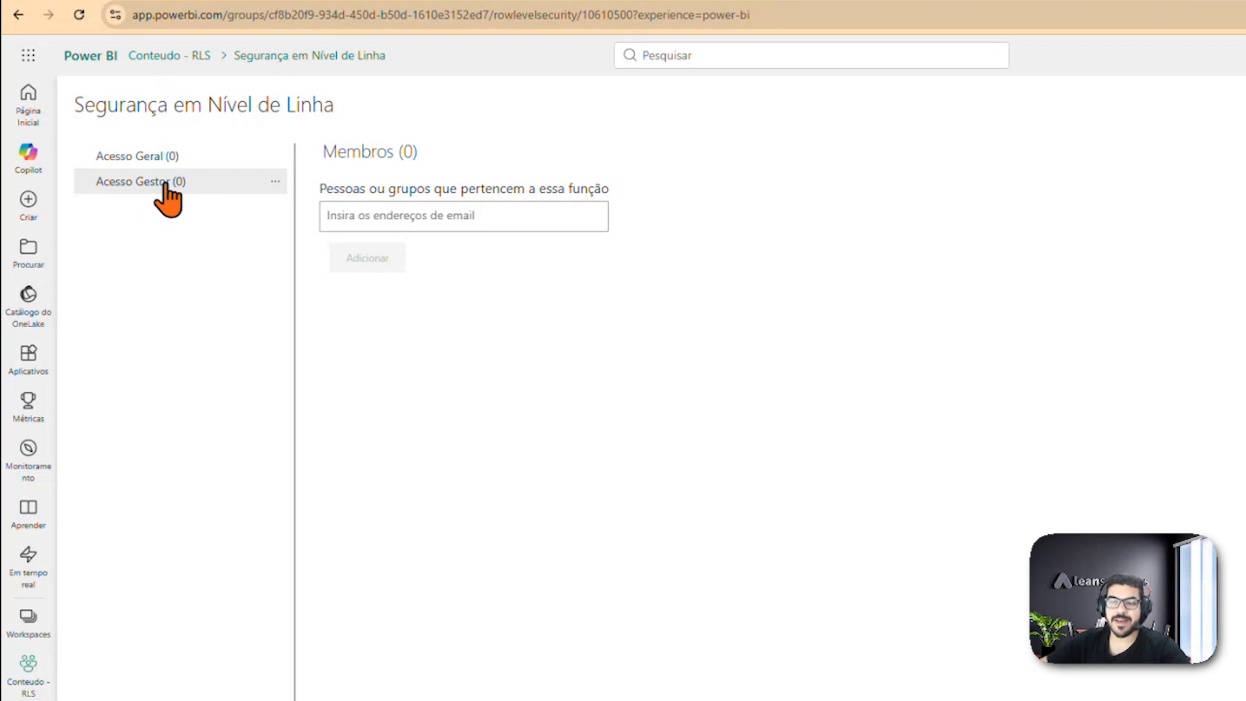
{"action": "left_click", "coordinate": [479, 222]}
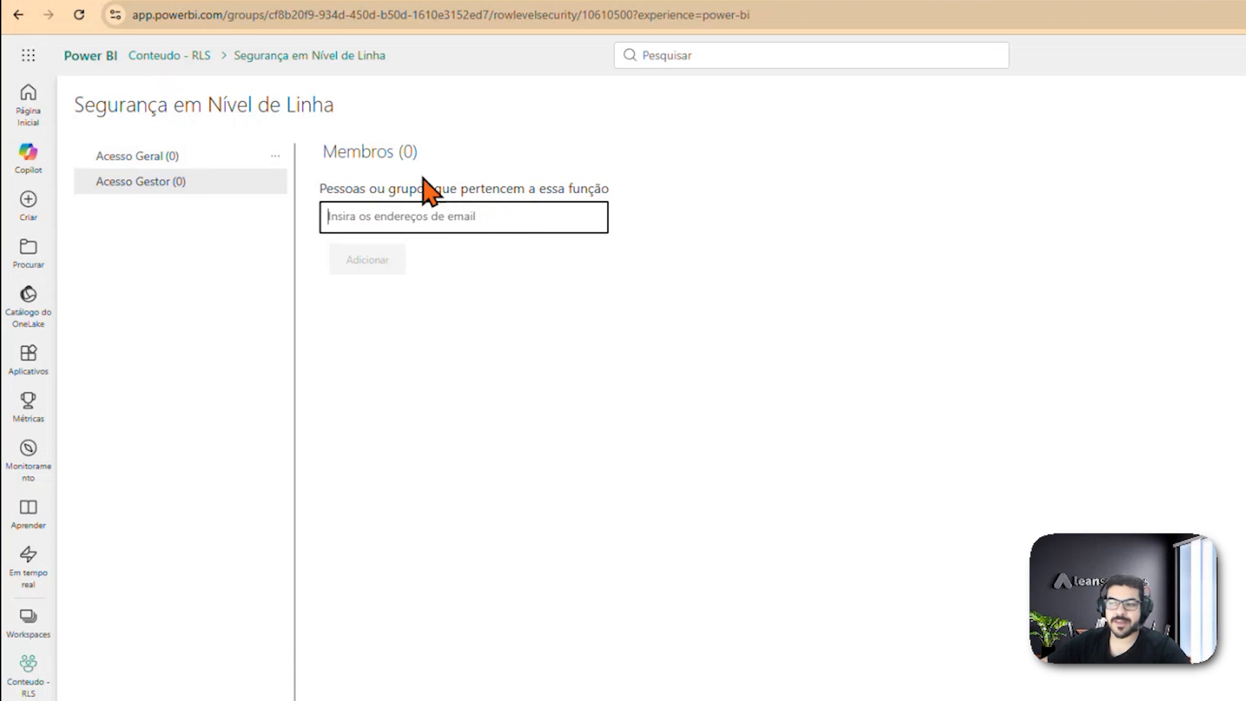
{"action": "left_click_drag", "start_coordinate": [320, 188], "coordinate": [617, 197]}
{"action": "left_click", "coordinate": [591, 186]}
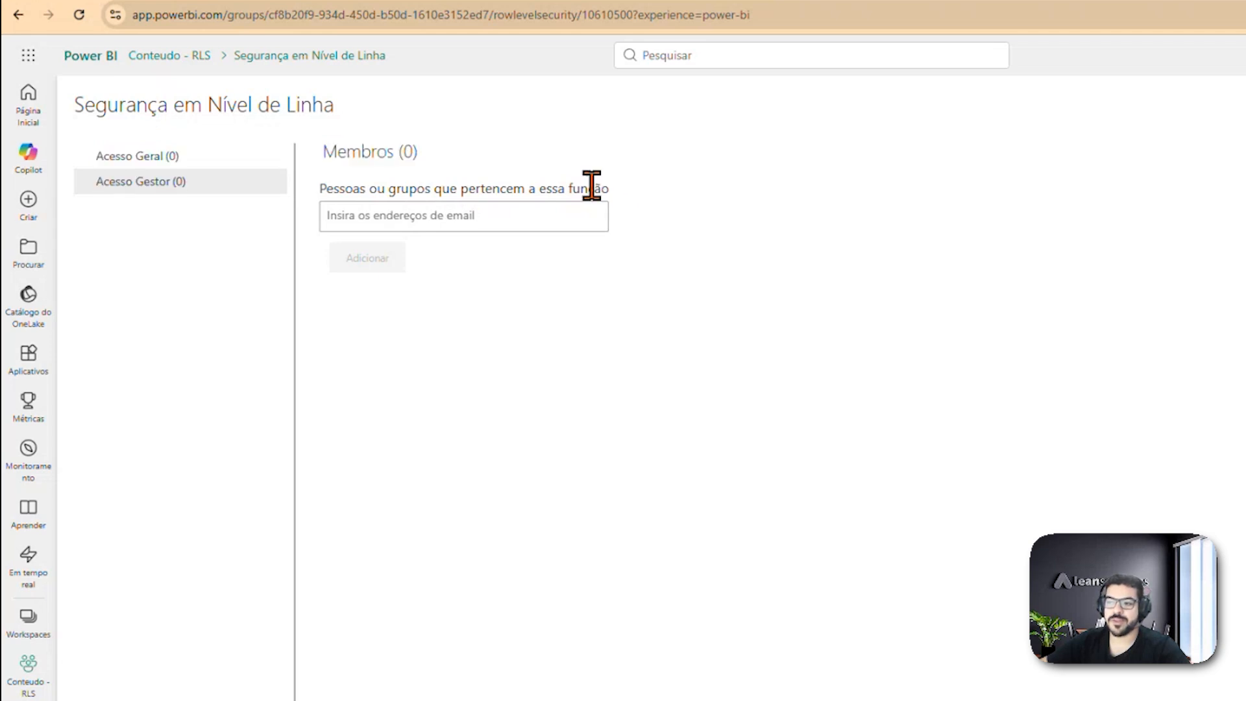
{"action": "left_click", "coordinate": [499, 219]}
{"action": "type", "text": "alfre"}
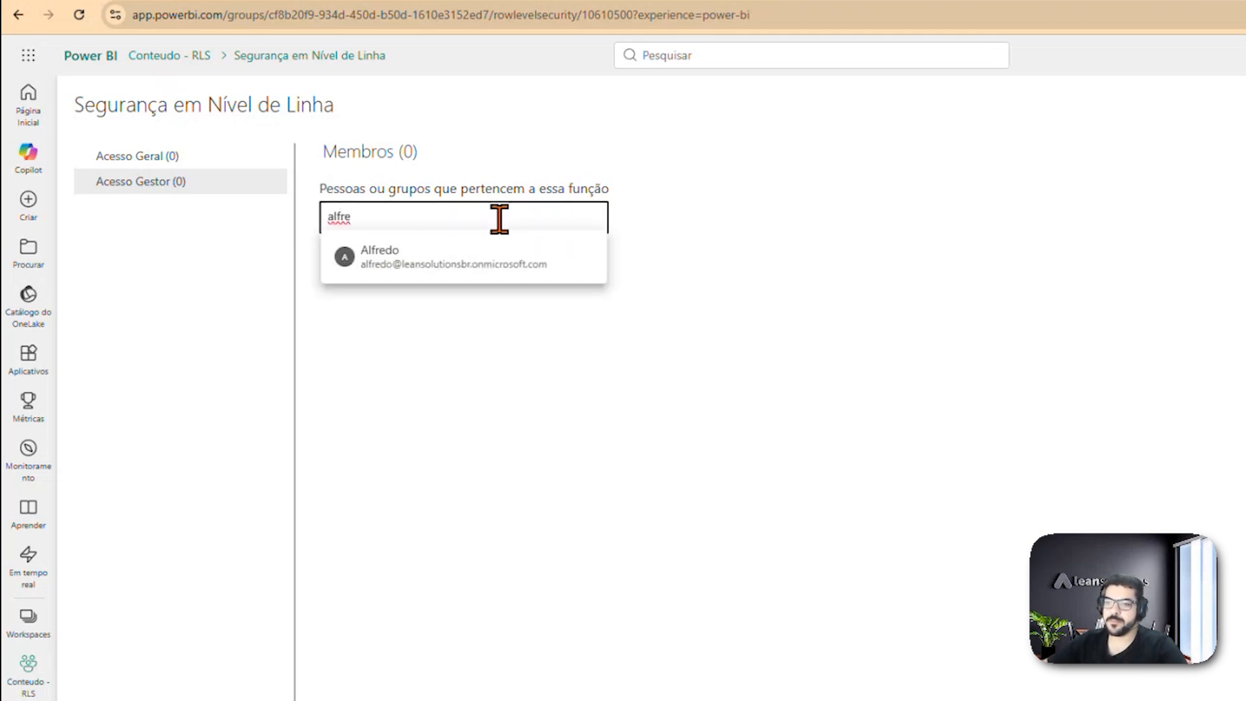
{"action": "left_click", "coordinate": [510, 261]}
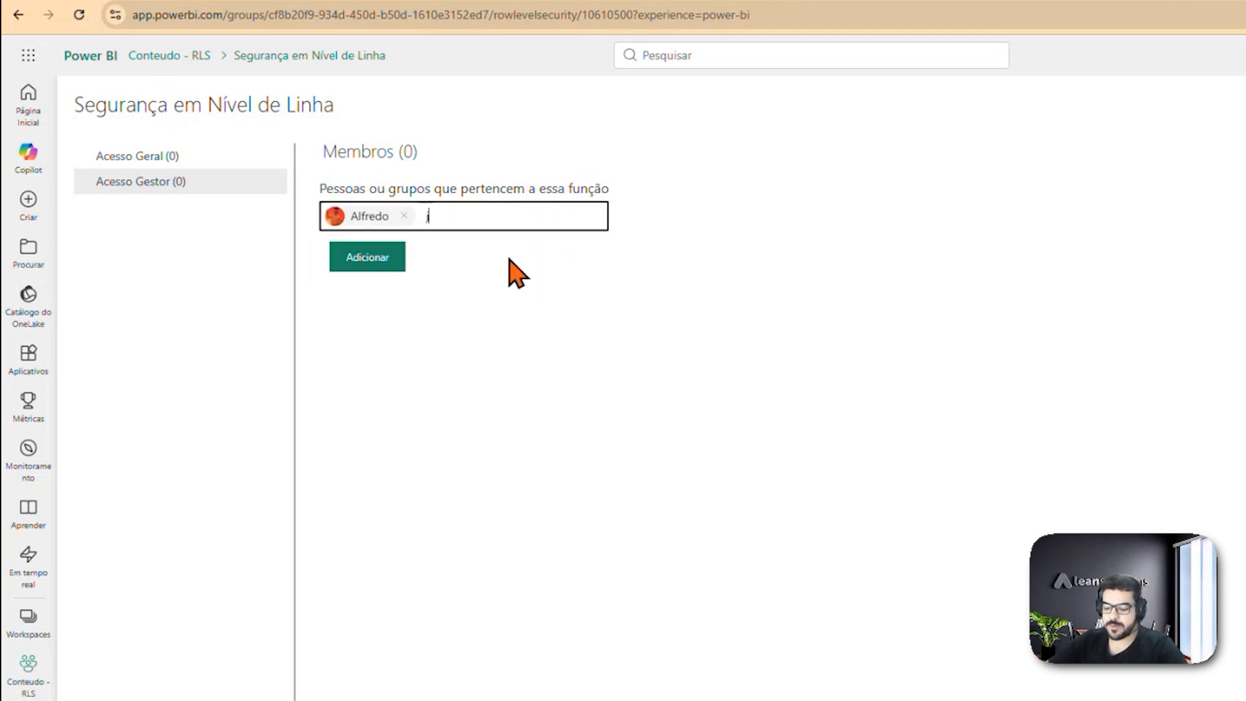
{"action": "left_click", "coordinate": [506, 260]}
{"action": "left_click", "coordinate": [367, 257]}
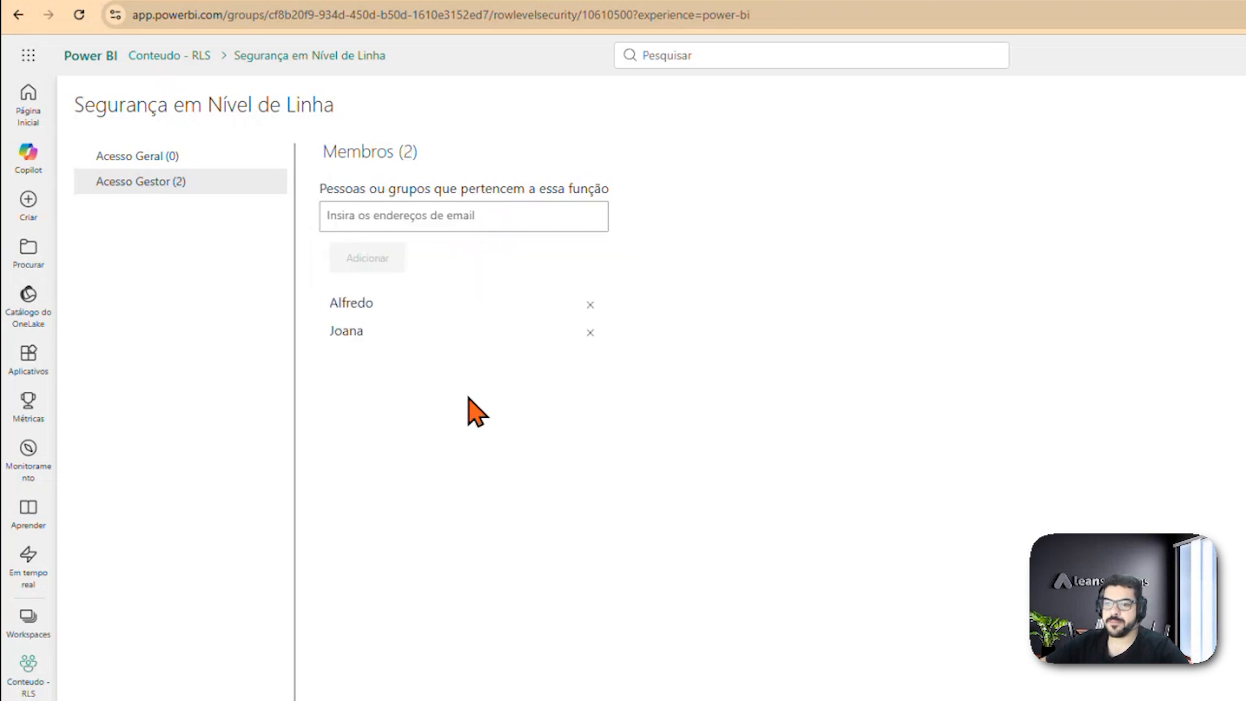
{"action": "left_click", "coordinate": [214, 159]}
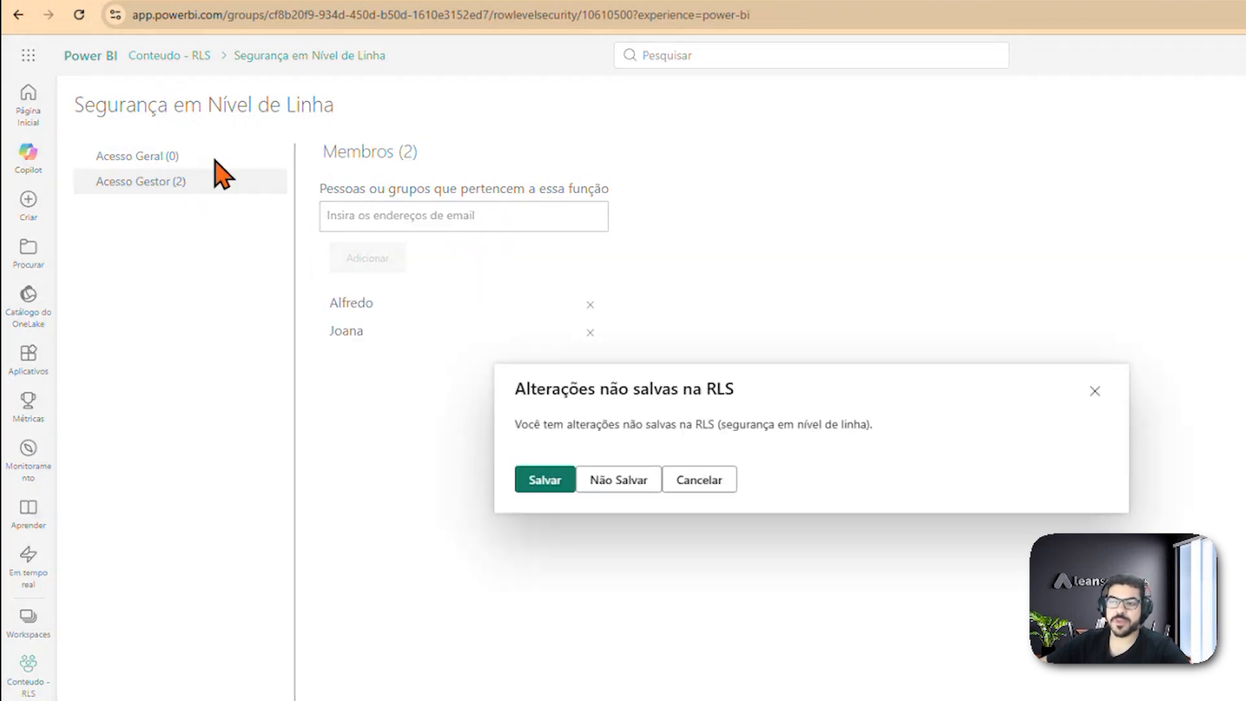
{"action": "left_click", "coordinate": [551, 484]}
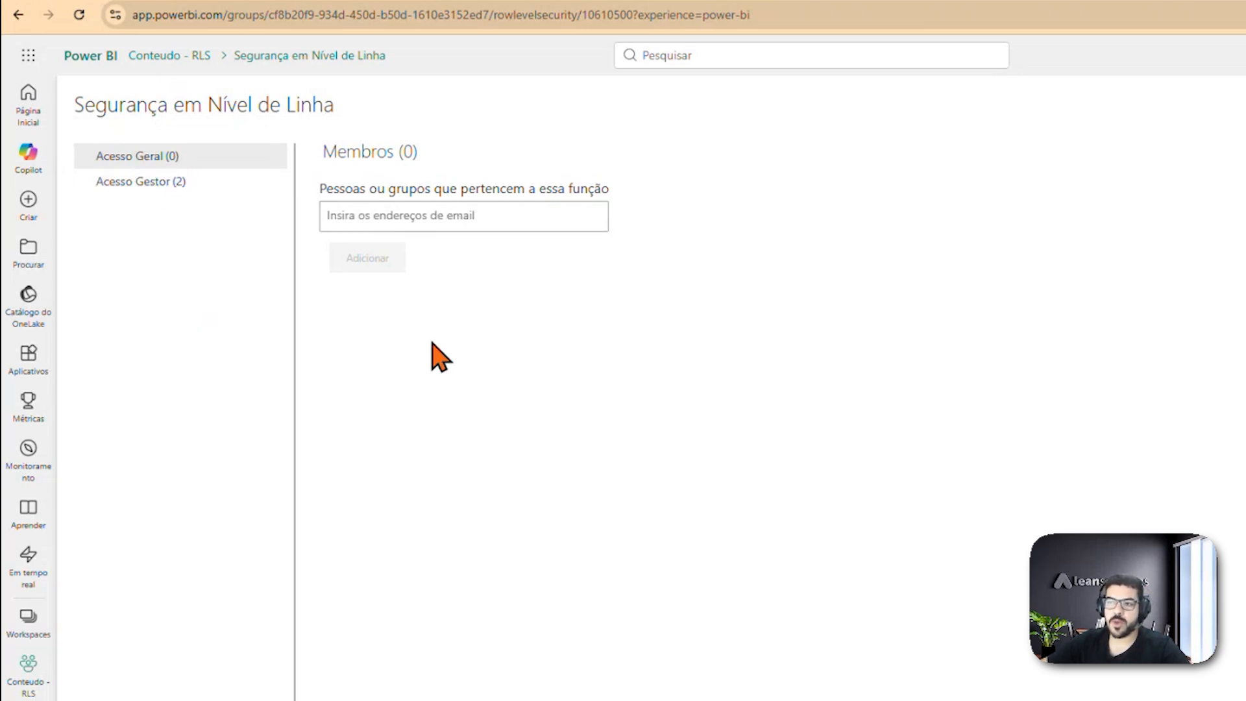
Step: Leave the security settings for the Conteudo - RLS workspace and reload the Vendas Sem RLS report in the restricted account's browser to check access
{"action": "left_click", "coordinate": [27, 666]}
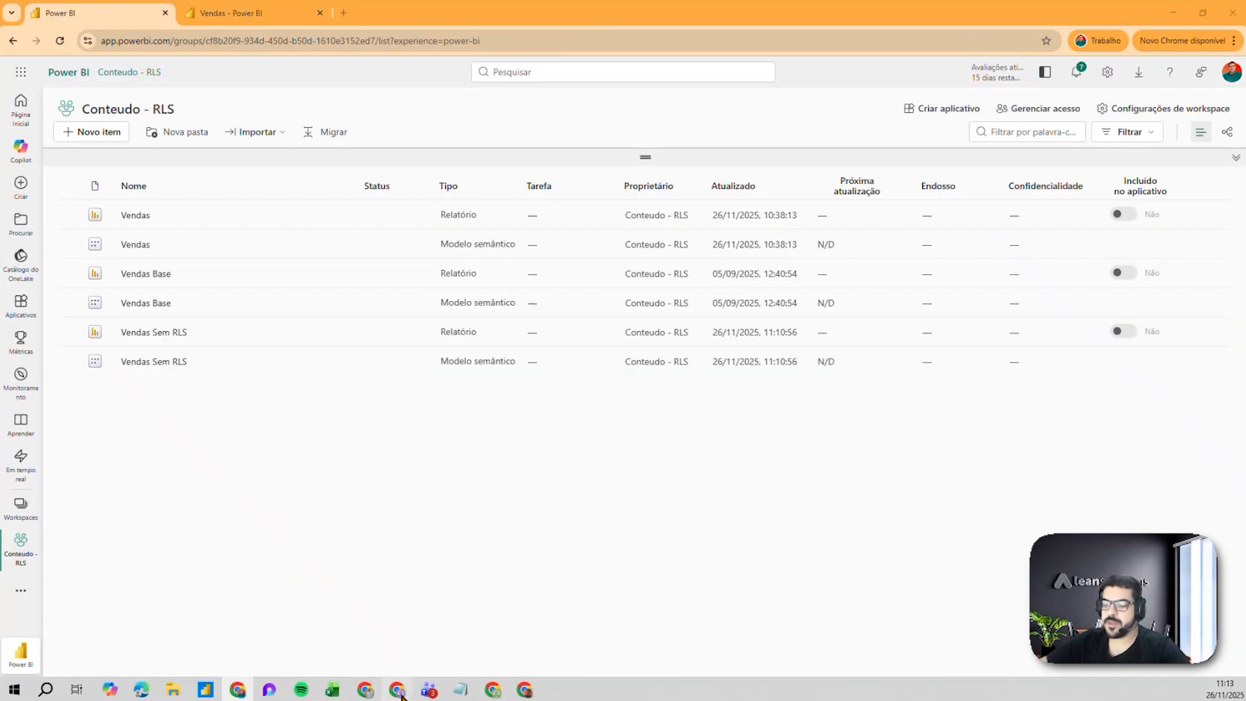
{"action": "left_click", "coordinate": [397, 690]}
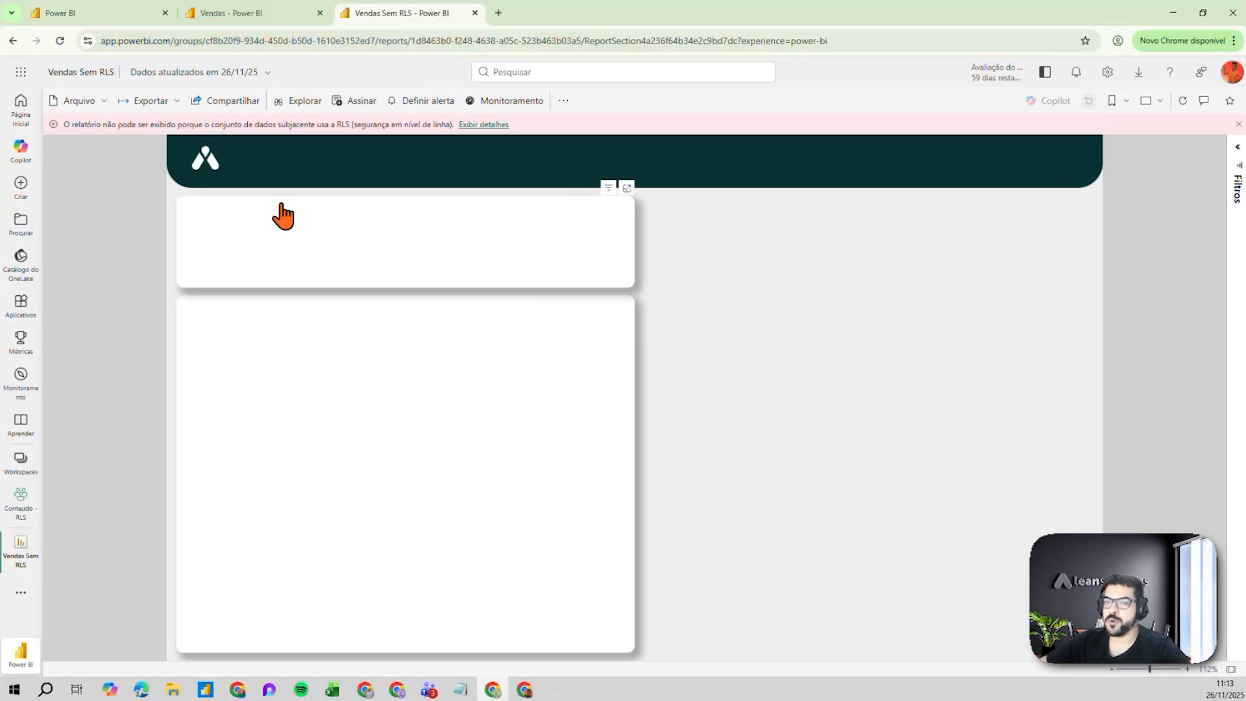
{"action": "left_click", "coordinate": [60, 41]}
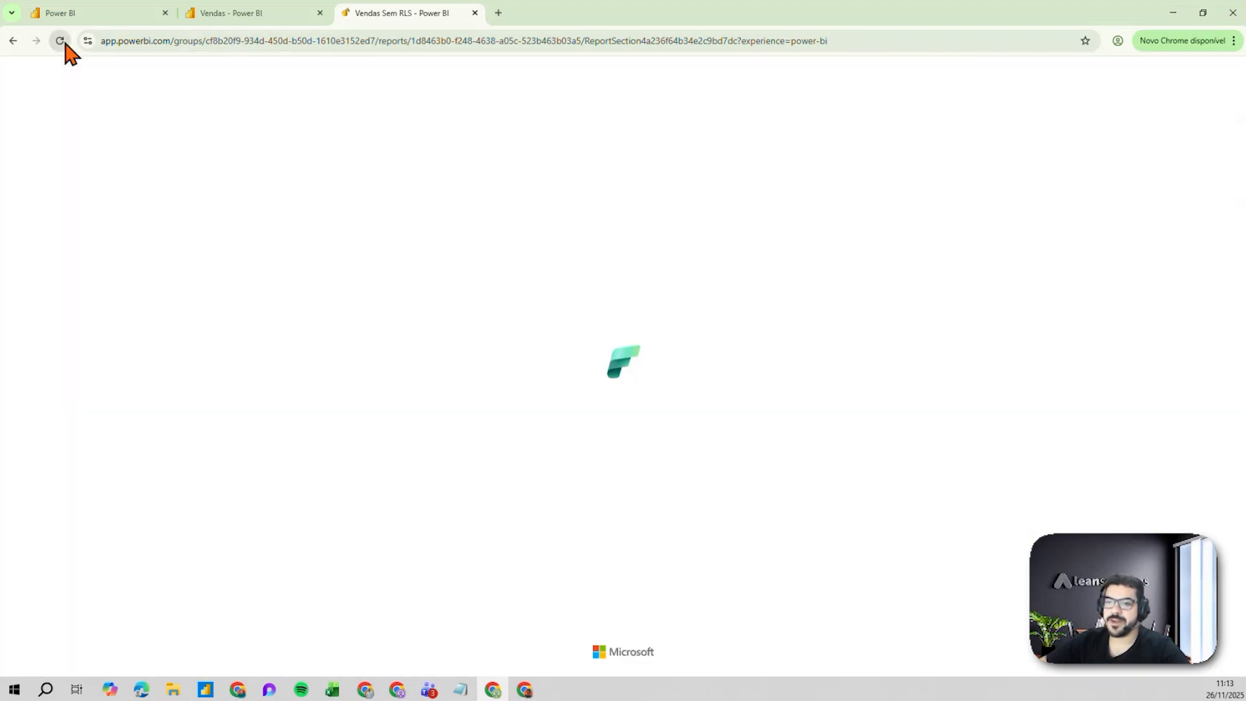